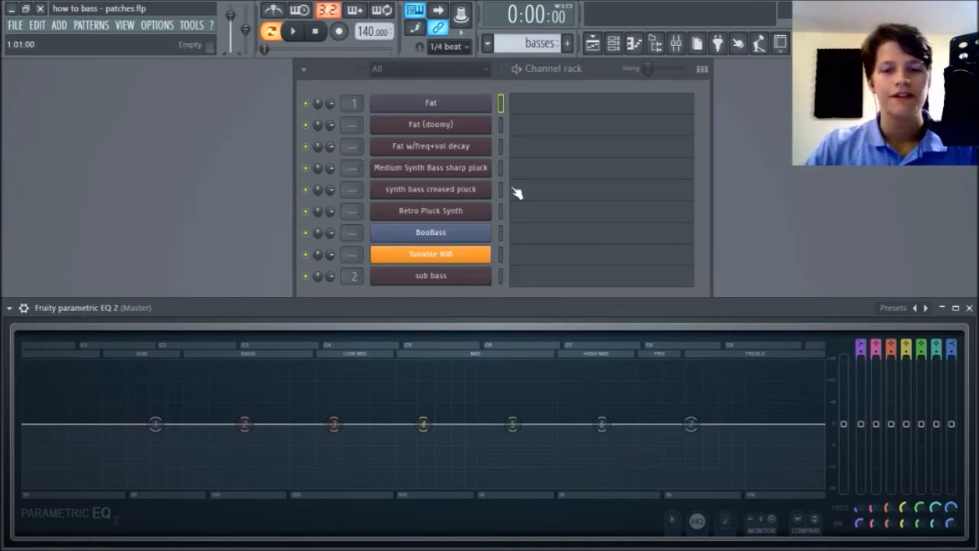
{"action": "left_click", "coordinate": [501, 146]}
{"action": "left_click", "coordinate": [501, 208]}
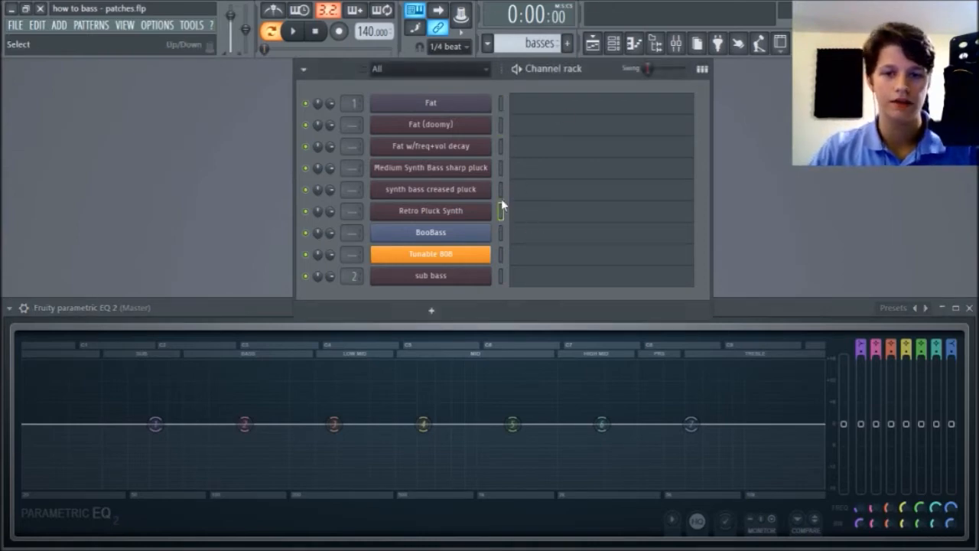
{"action": "left_click", "coordinate": [502, 234]}
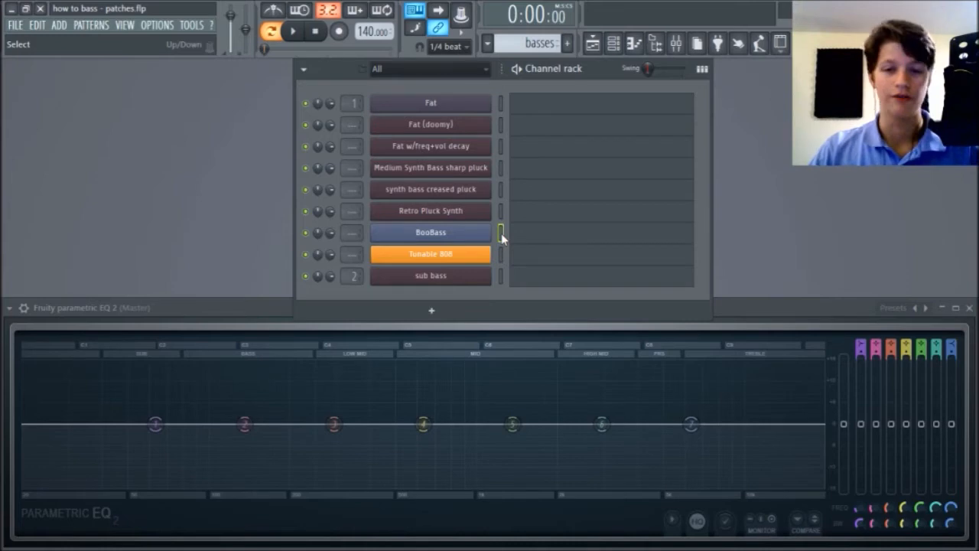
{"action": "left_click_drag", "start_coordinate": [500, 273], "coordinate": [501, 258]}
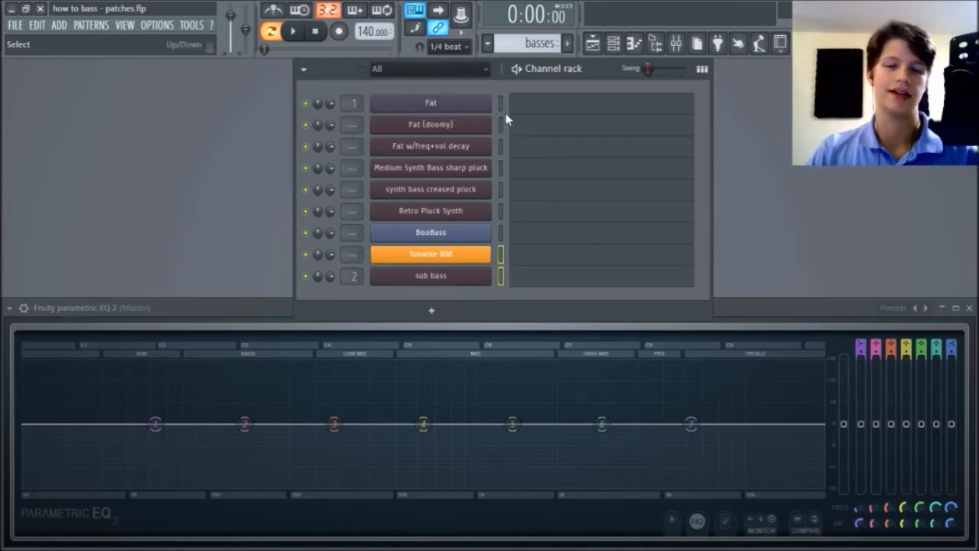
{"action": "left_click", "coordinate": [500, 254]}
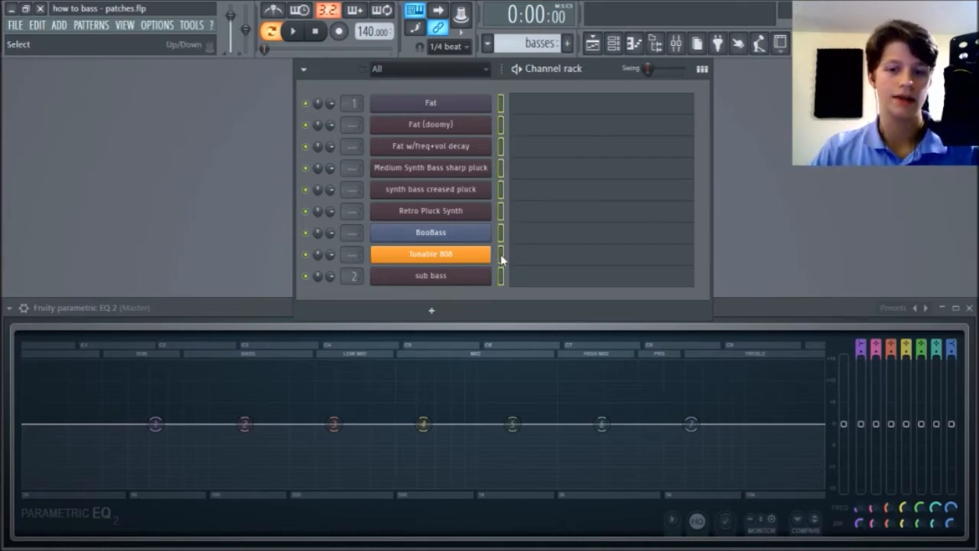
Select the Fat channel and audition it with the notes C4, D#4 and F4.
{"action": "left_click", "coordinate": [501, 101]}
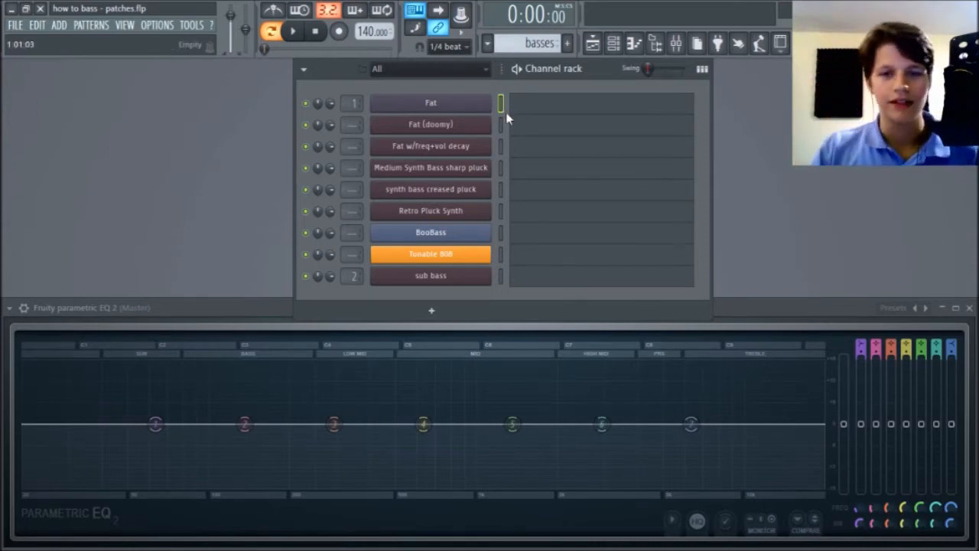
{"action": "left_click", "coordinate": [501, 124]}
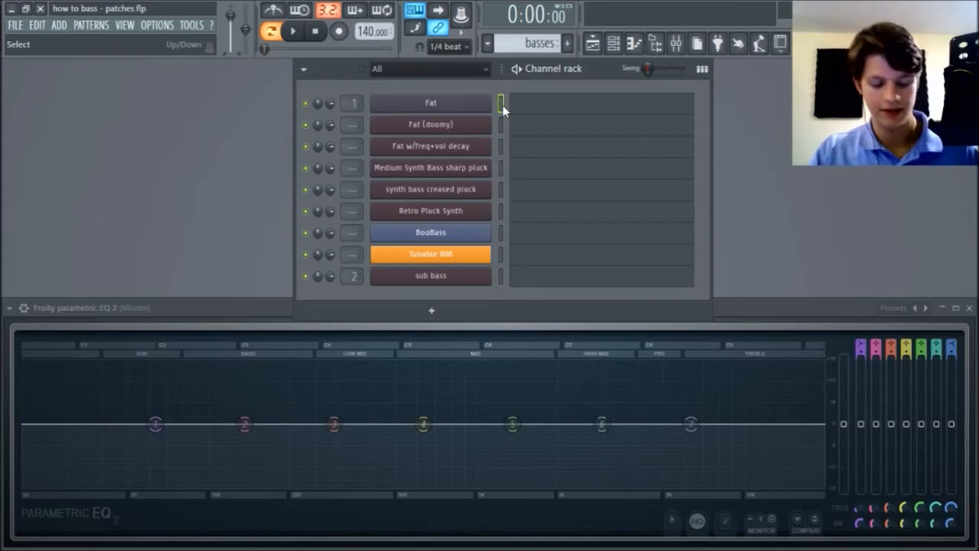
{"action": "key", "text": "z"}
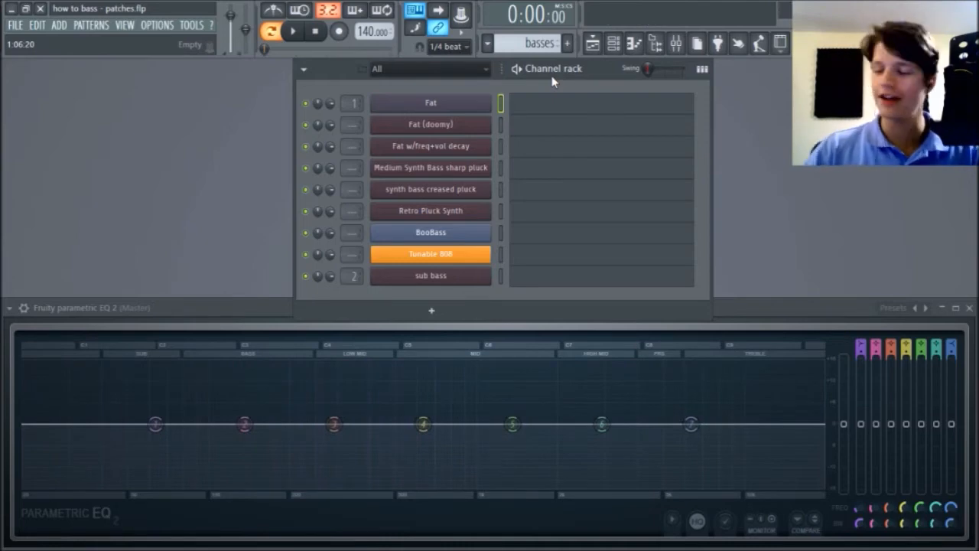
{"action": "key", "text": "z"}
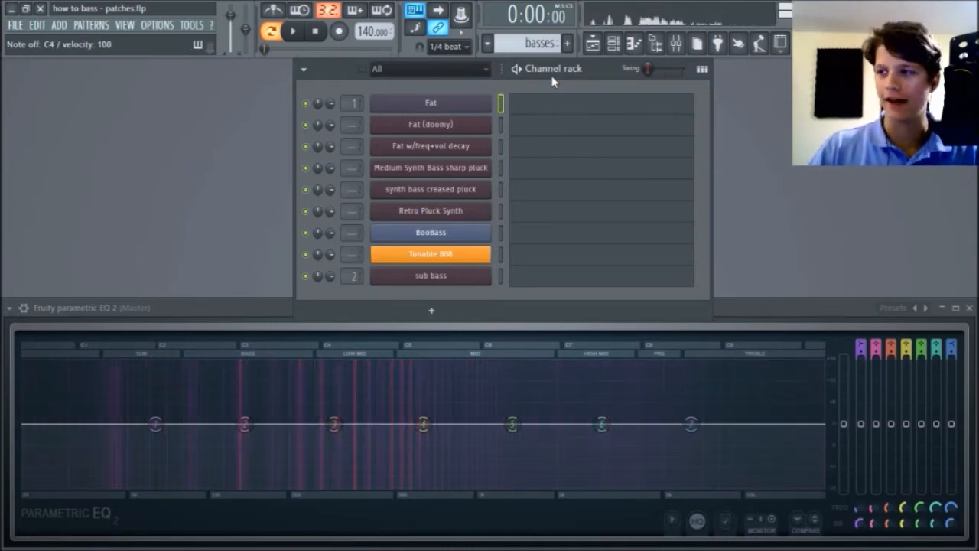
{"action": "key", "text": "z"}
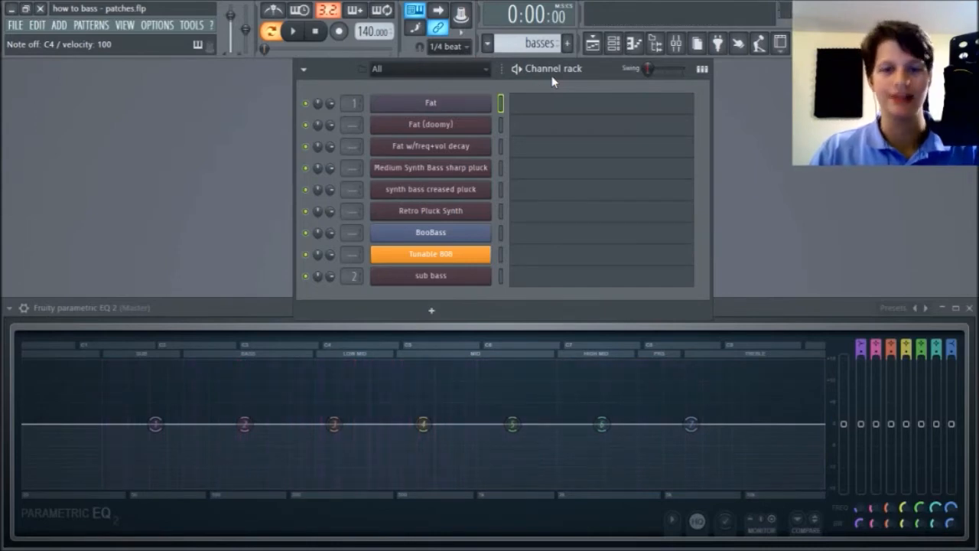
{"action": "key", "text": "d"}
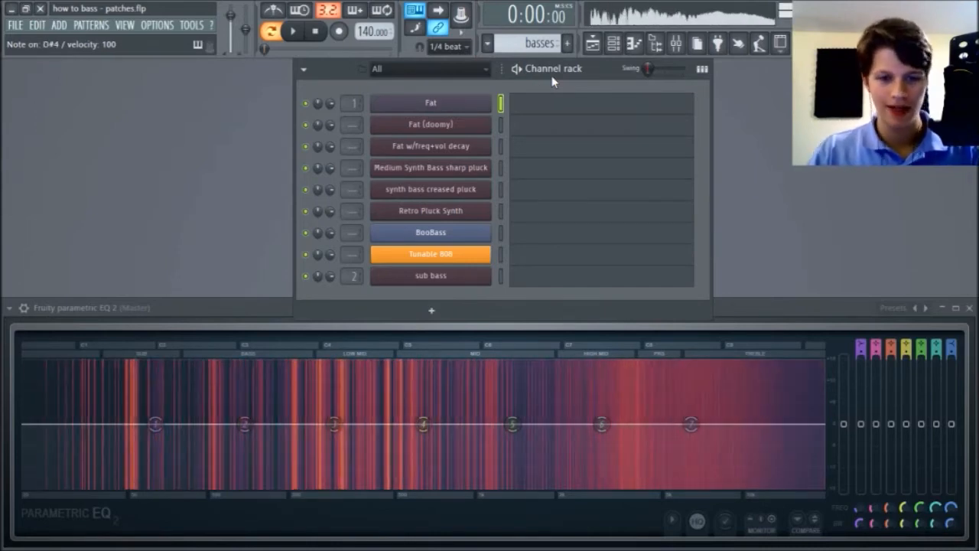
{"action": "key", "text": "z"}
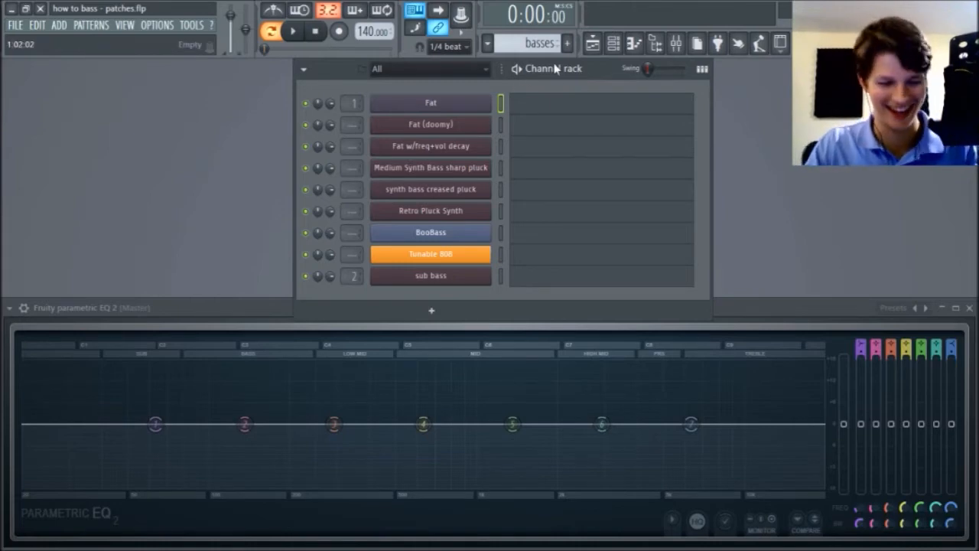
{"action": "key", "text": "z"}
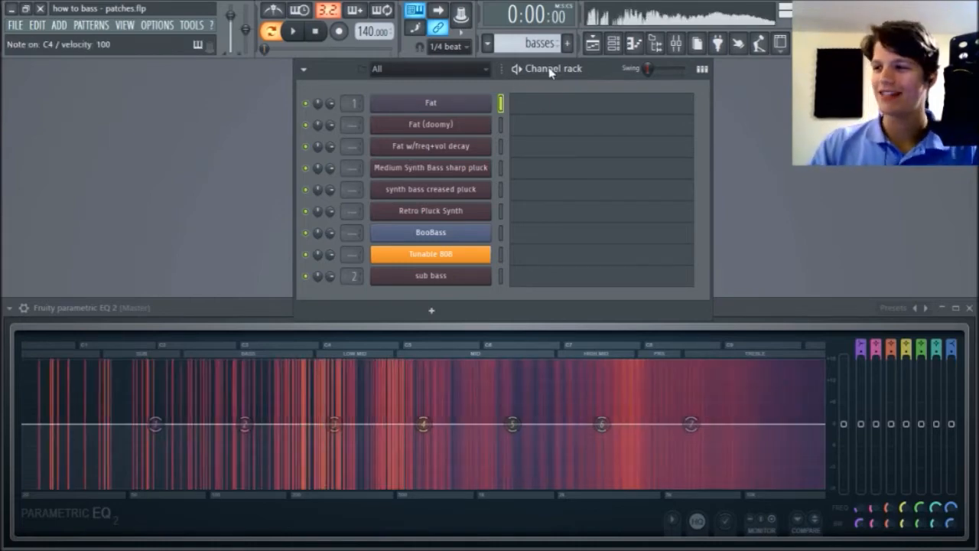
{"action": "key", "text": "d"}
{"action": "key", "text": "v"}
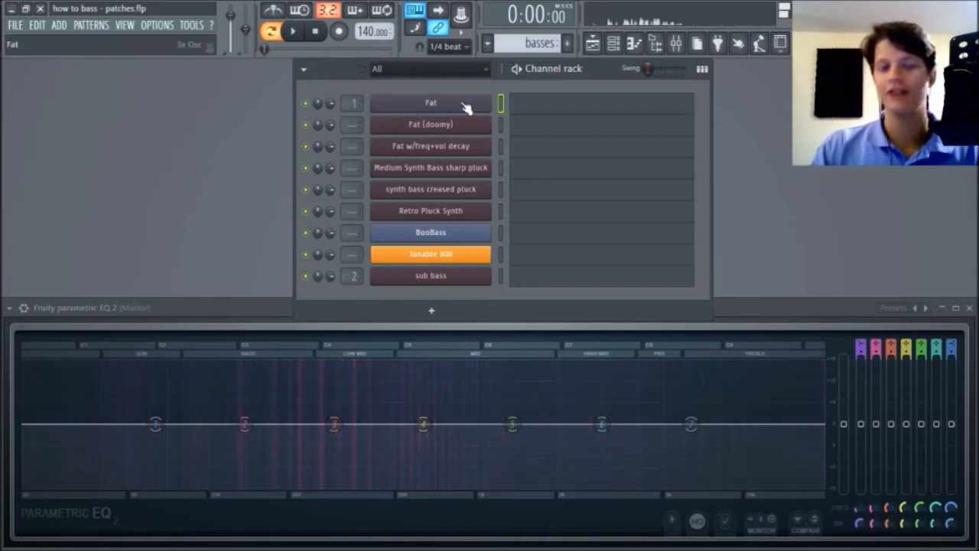
Examine the Fat channel's volume and pitch envelopes, sound C4 and close its settings.
{"action": "left_click", "coordinate": [463, 104]}
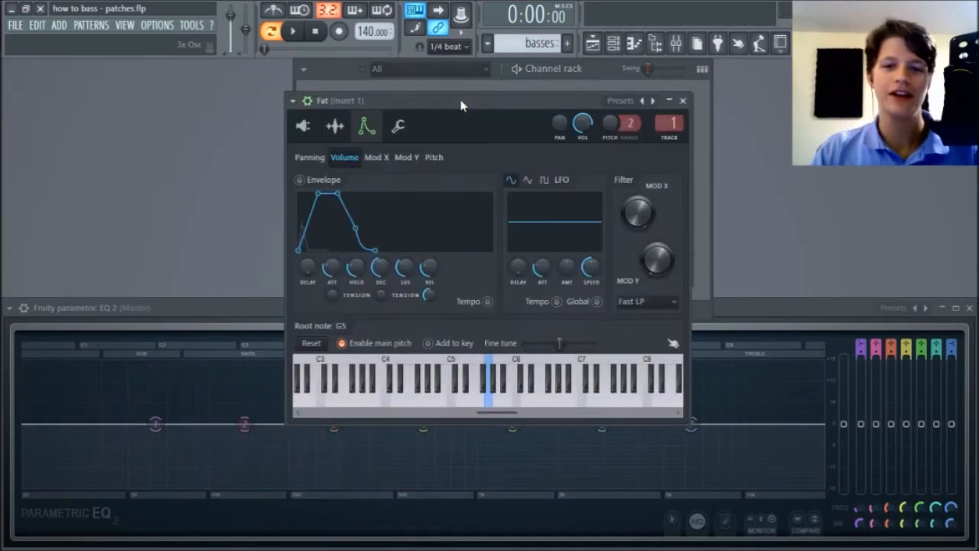
{"action": "left_click", "coordinate": [398, 125]}
{"action": "left_click", "coordinate": [366, 126]}
{"action": "left_click", "coordinate": [434, 157]}
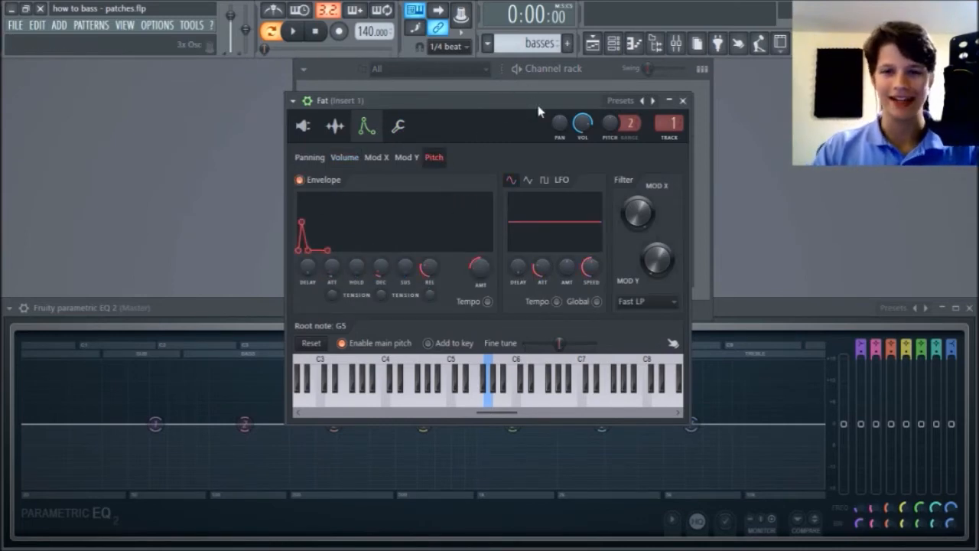
{"action": "key", "text": "z"}
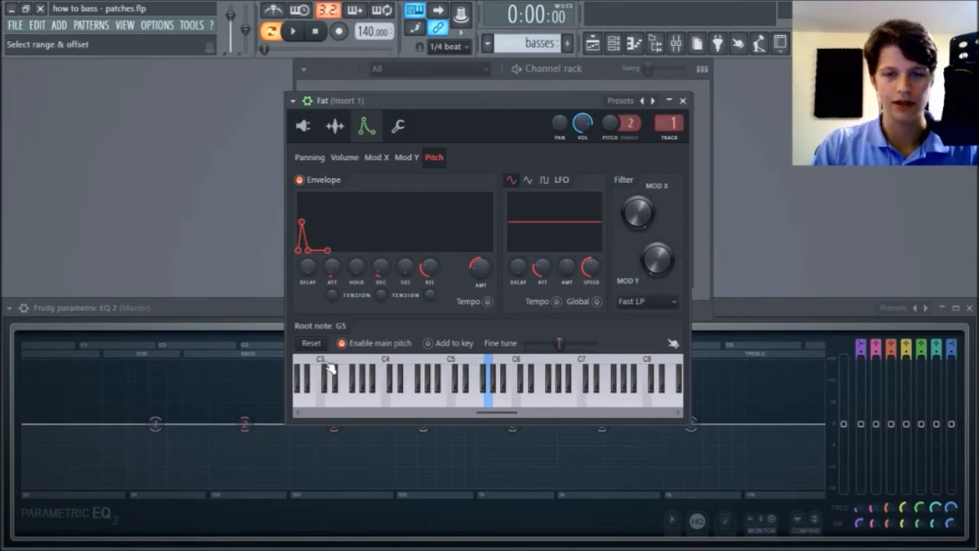
{"action": "left_click", "coordinate": [683, 101]}
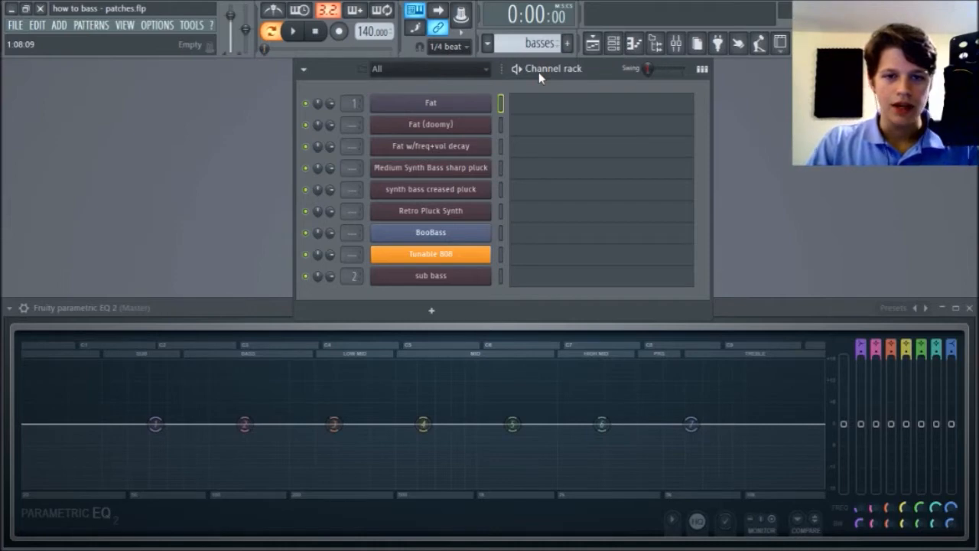
Audition Fat (doomy) on C4 and try its unison order at 1 before setting it to 9.
{"action": "left_click", "coordinate": [501, 124]}
{"action": "key", "text": "z"}
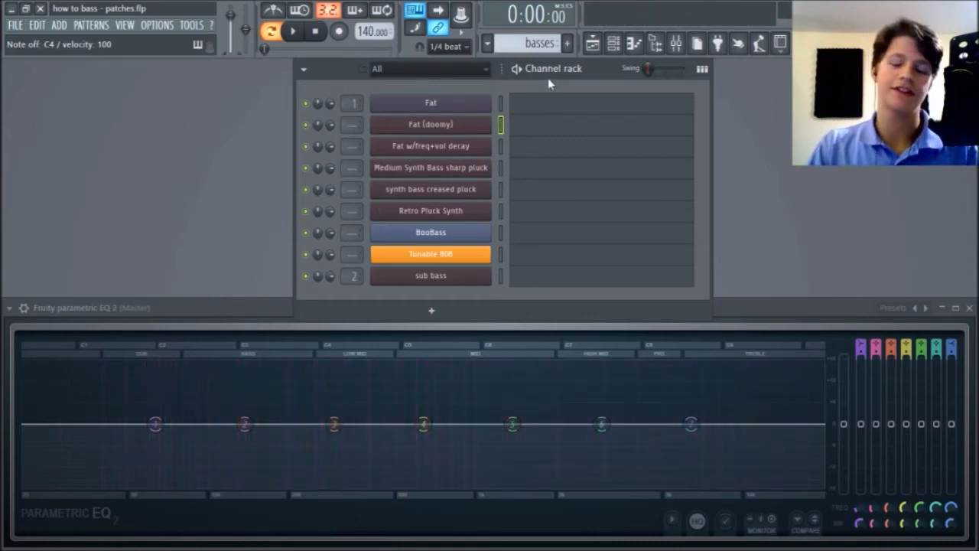
{"action": "left_click", "coordinate": [469, 125]}
{"action": "left_click_drag", "start_coordinate": [562, 273], "coordinate": [562, 302]}
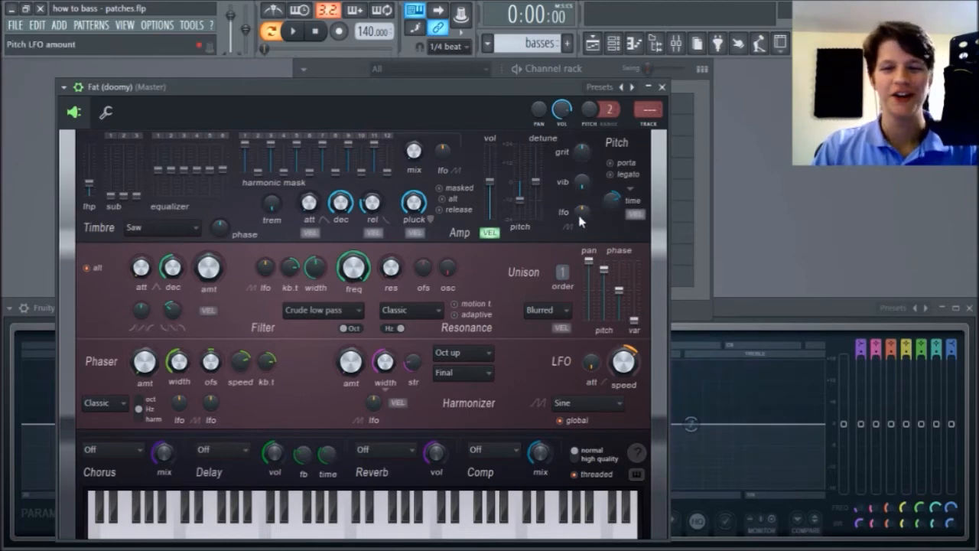
{"action": "left_click_drag", "start_coordinate": [562, 273], "coordinate": [562, 241]}
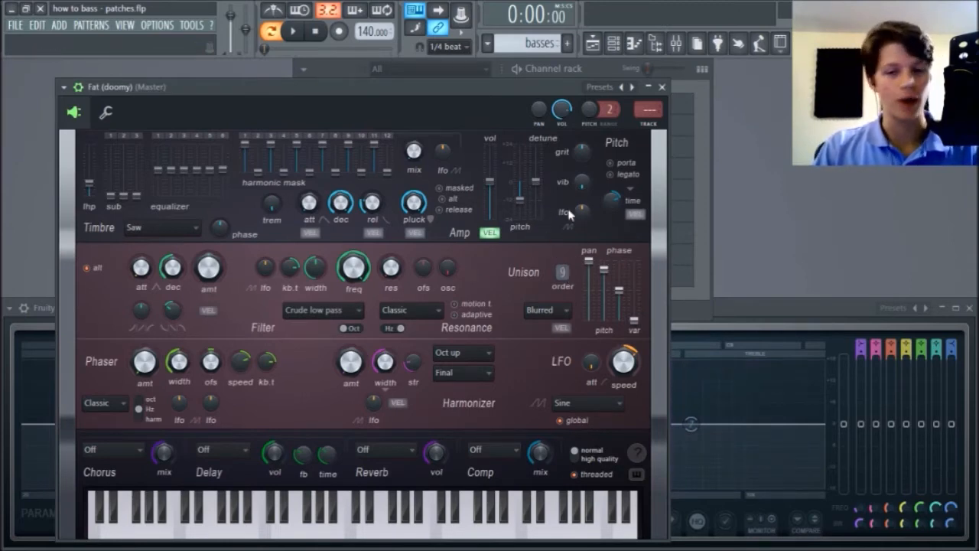
{"action": "left_click", "coordinate": [663, 87]}
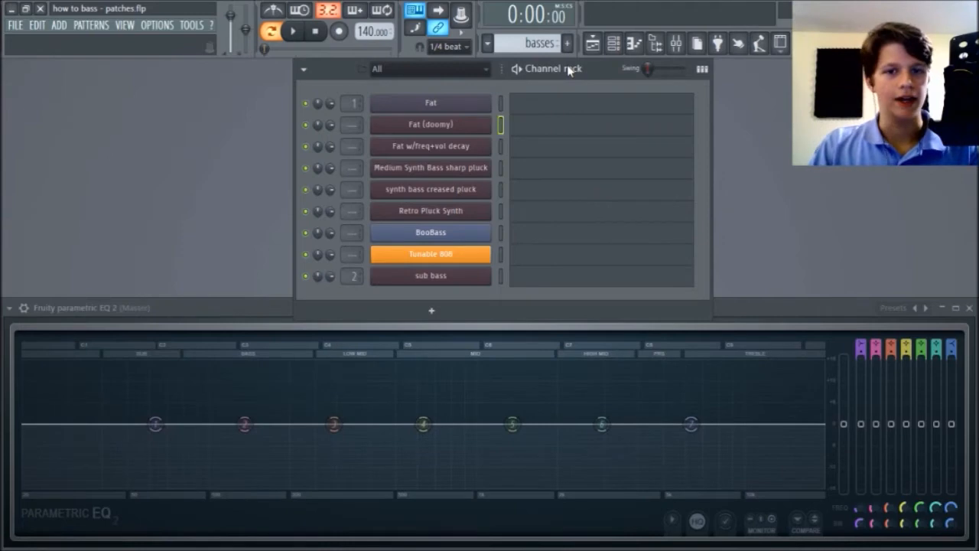
{"action": "key", "text": "z"}
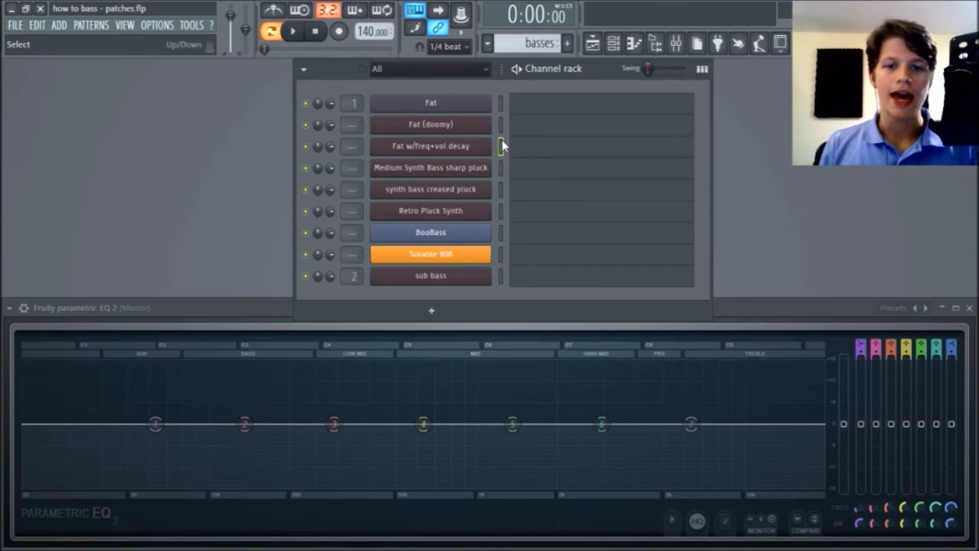
Compare the Fat w/freq+vol decay channel with Fat (doomy) by playing C4 on each.
{"action": "key", "text": "z"}
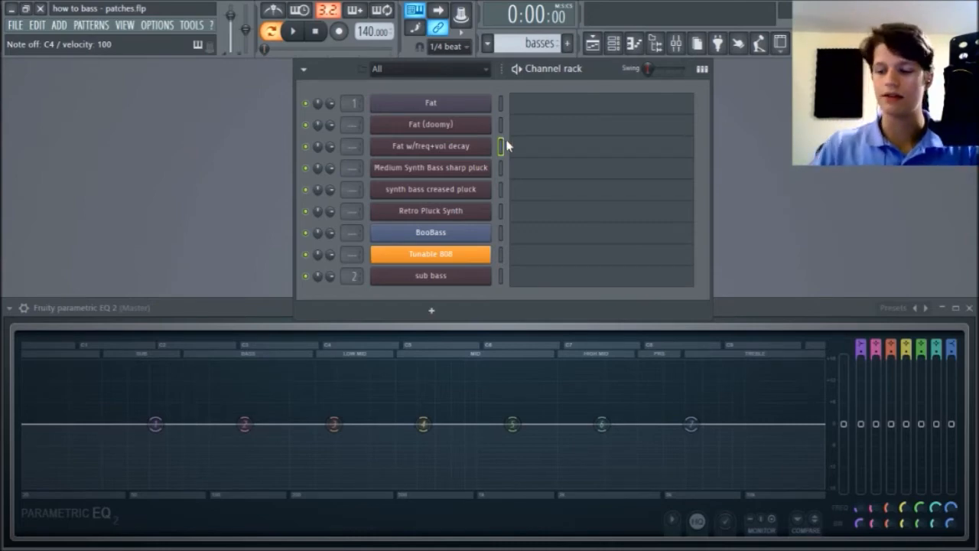
{"action": "left_click", "coordinate": [502, 127]}
{"action": "key", "text": "z"}
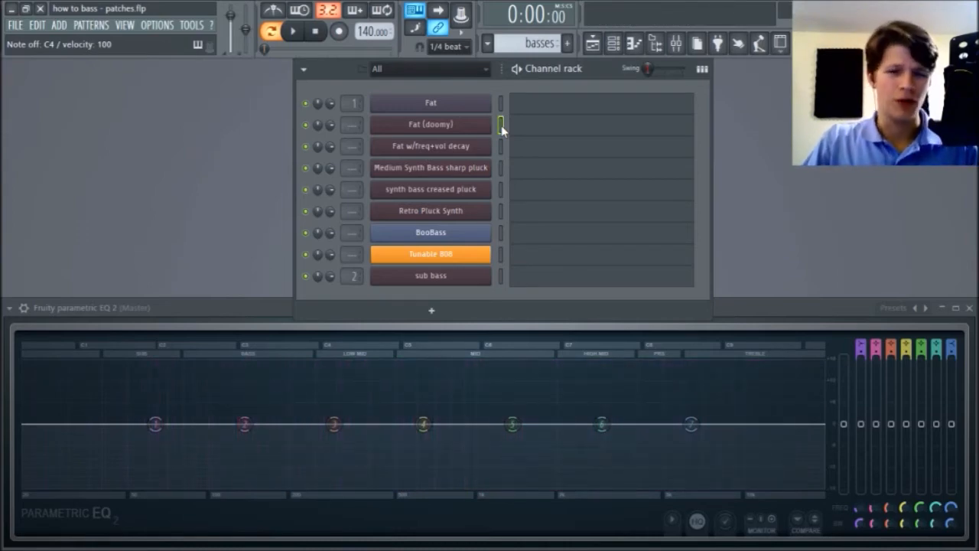
Audition the Medium Synth Bass sharp pluck and synth bass creased pluck channels with C4 and F4.
{"action": "left_click", "coordinate": [500, 168]}
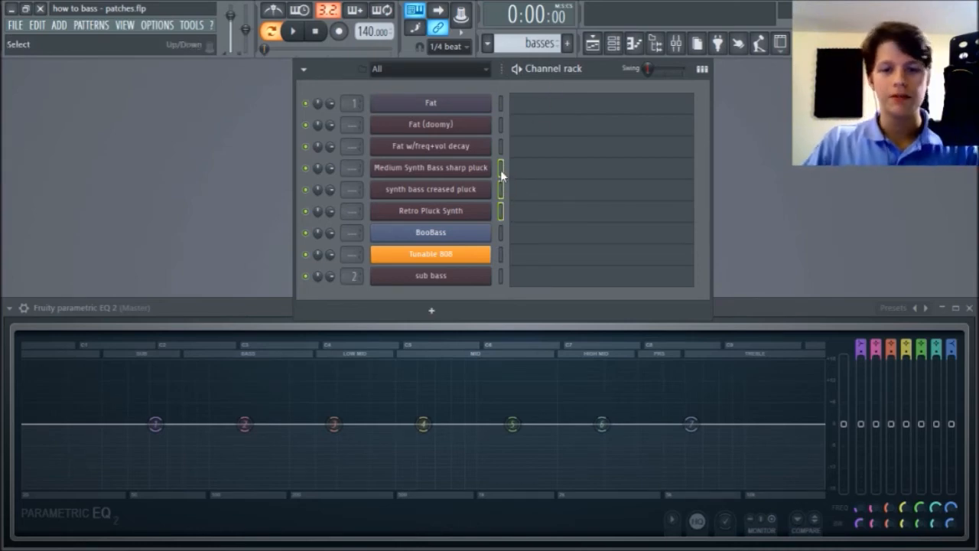
{"action": "key", "text": "ctrl+a"}
{"action": "left_click", "coordinate": [501, 189]}
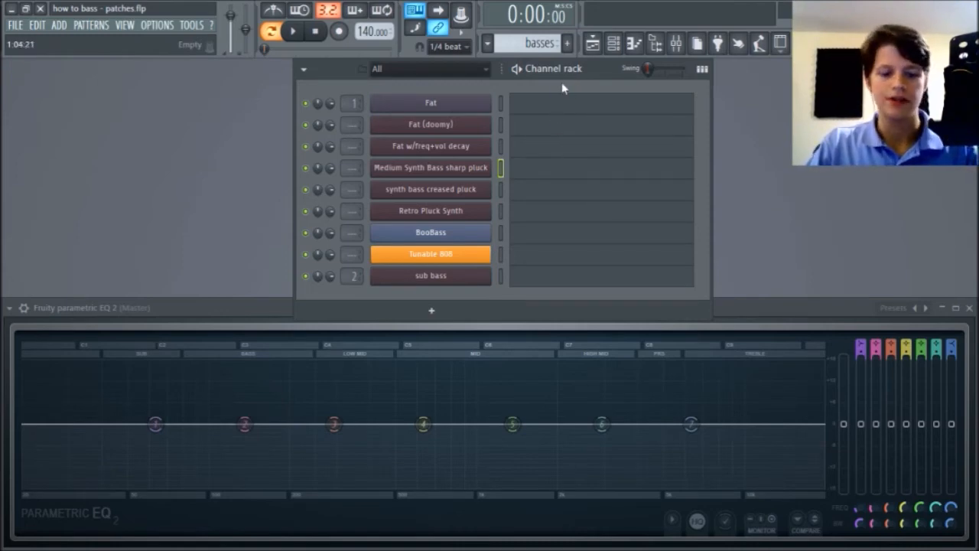
{"action": "key", "text": "z"}
{"action": "key", "text": "v"}
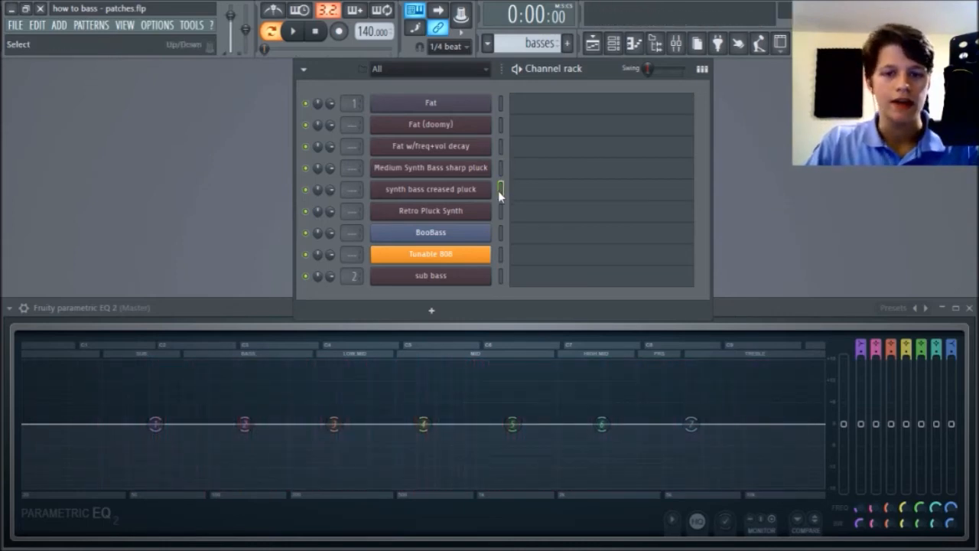
{"action": "key", "text": "v"}
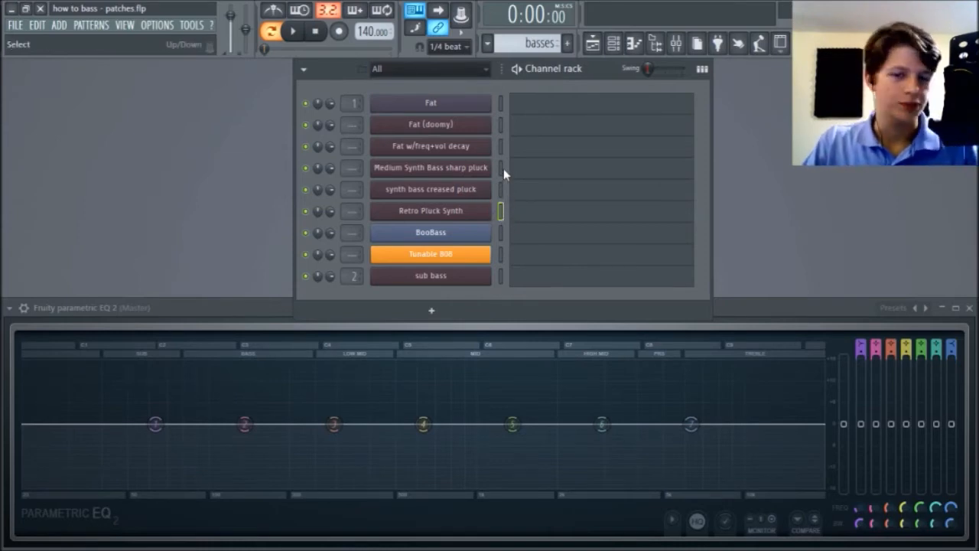
Audition the Retro Pluck Synth channel by alternating between C4 and F4.
{"action": "key", "text": "z"}
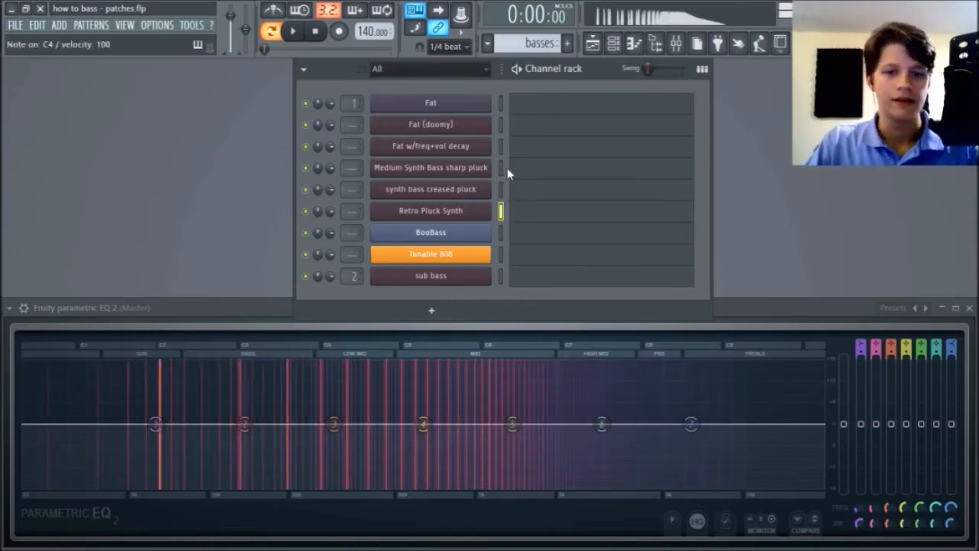
{"action": "key", "text": "z"}
{"action": "key", "text": "v"}
{"action": "key", "text": "z"}
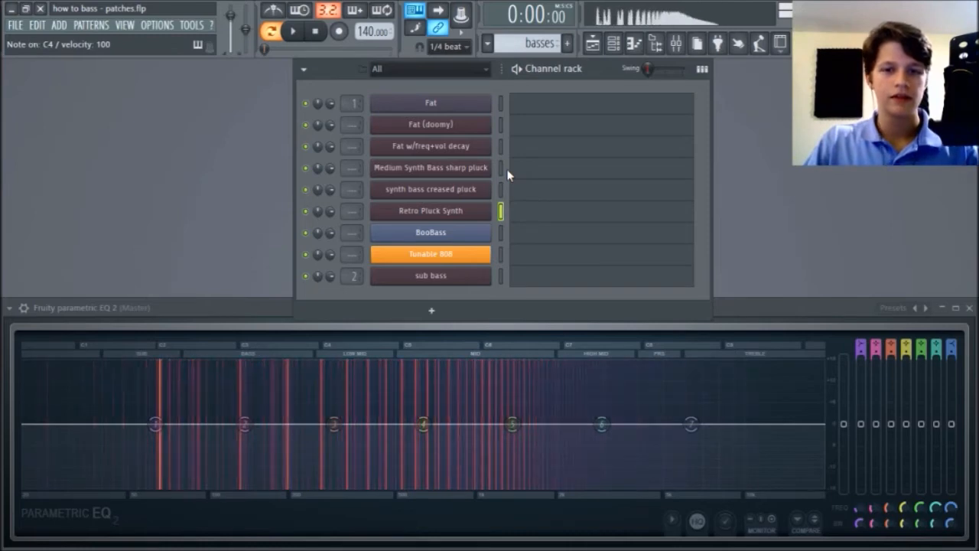
Select the BooBass channel and audition it with C4 and a higher note.
{"action": "left_click", "coordinate": [502, 230]}
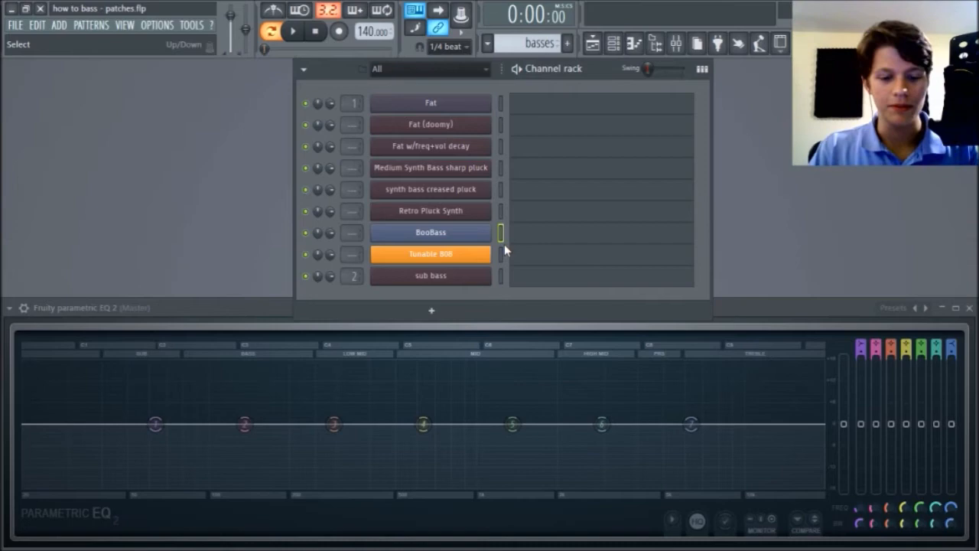
{"action": "key", "text": "z"}
{"action": "key", "text": "h"}
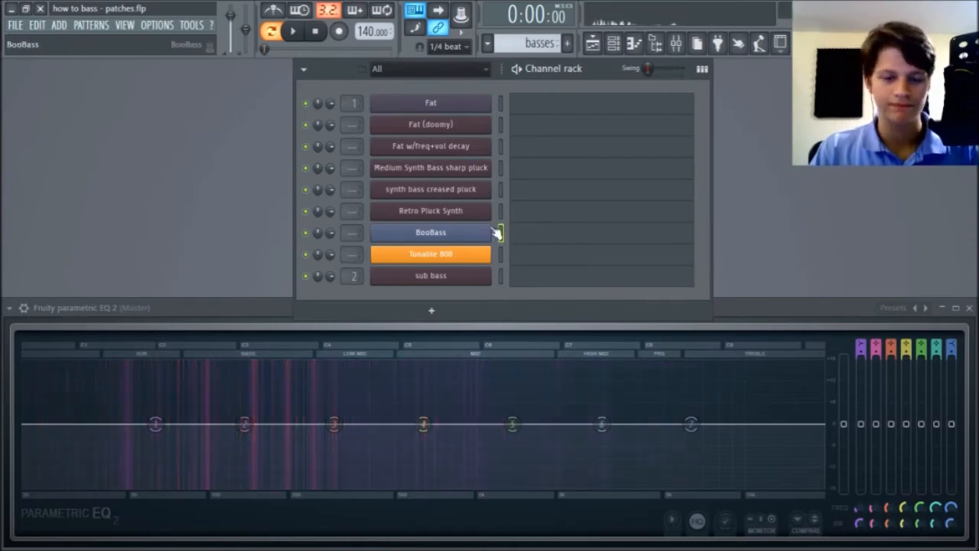
Select the Tunable 808 channel and audition it with C4, D#4 and F4.
{"action": "left_click", "coordinate": [502, 254]}
{"action": "key", "text": "z"}
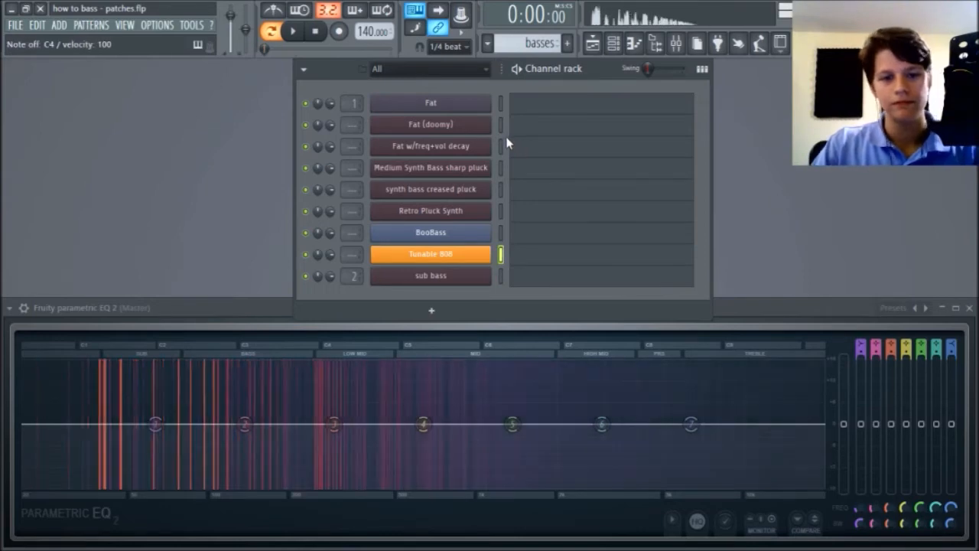
{"action": "key", "text": "z"}
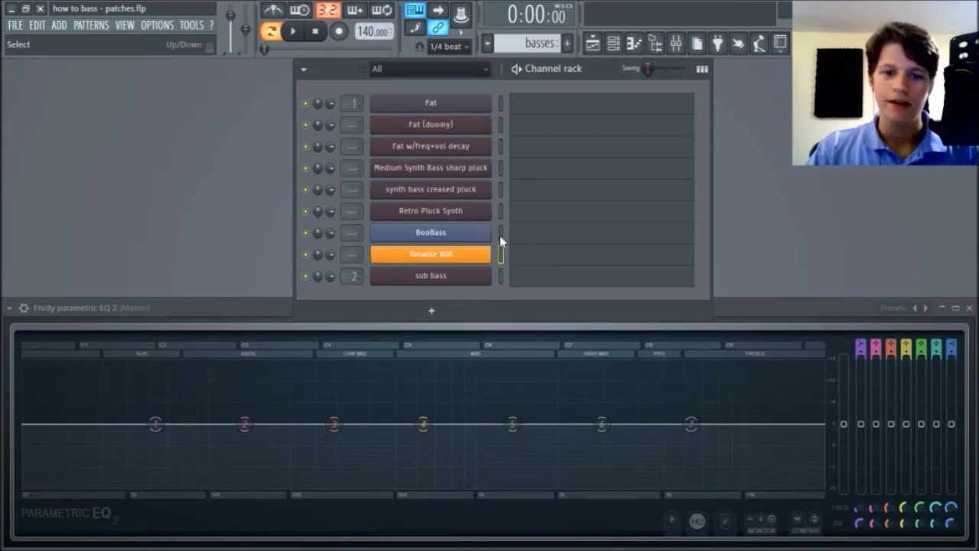
{"action": "key", "text": "z"}
{"action": "key", "text": "d"}
{"action": "key", "text": "v"}
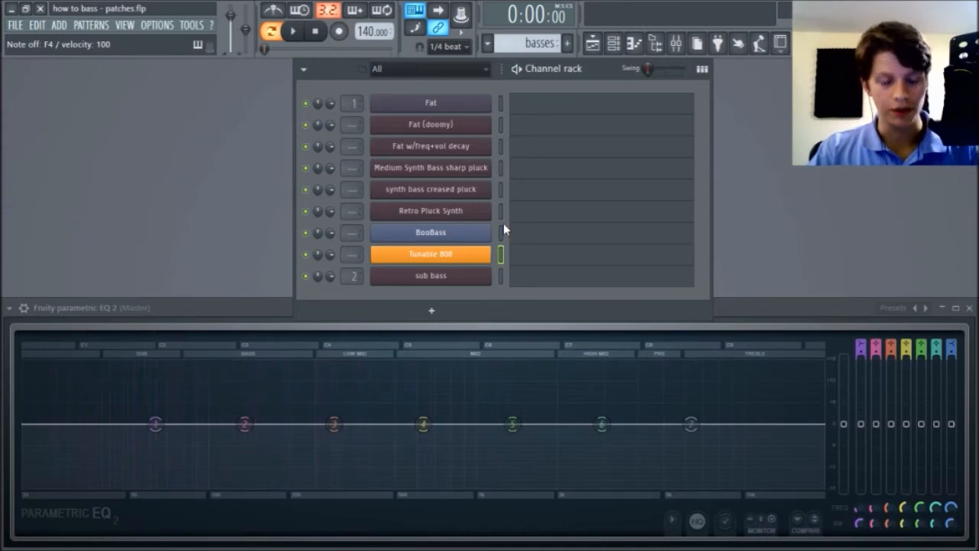
Select the sub bass channel and audition it with C4.
{"action": "left_click", "coordinate": [501, 269]}
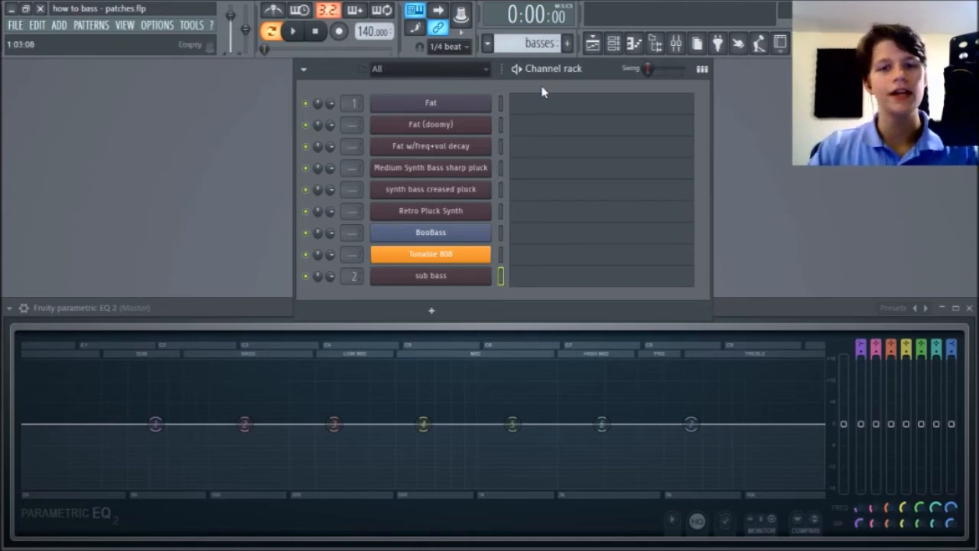
{"action": "key", "text": "z"}
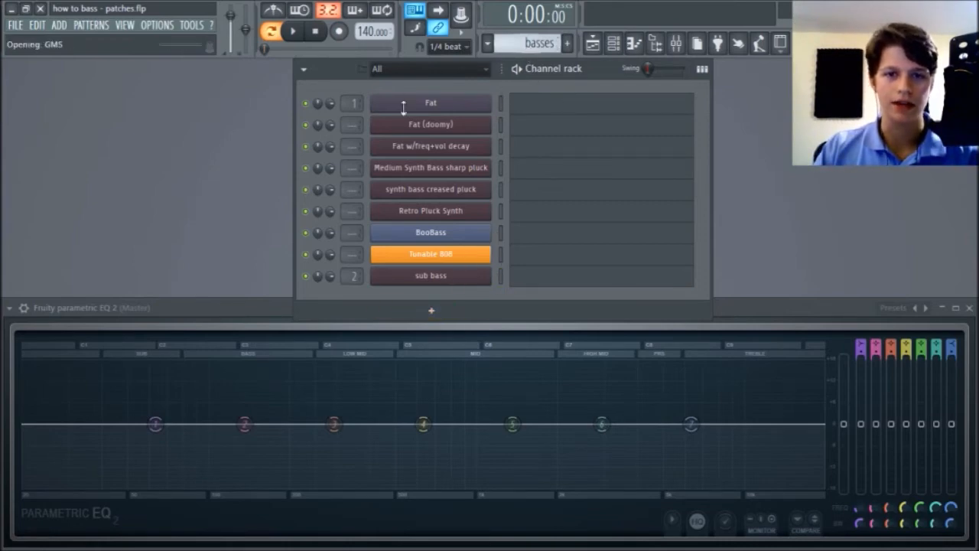
Add a Harmless synth channel and load its Liquid State 2 GOL preset.
{"action": "key", "text": "Escape"}
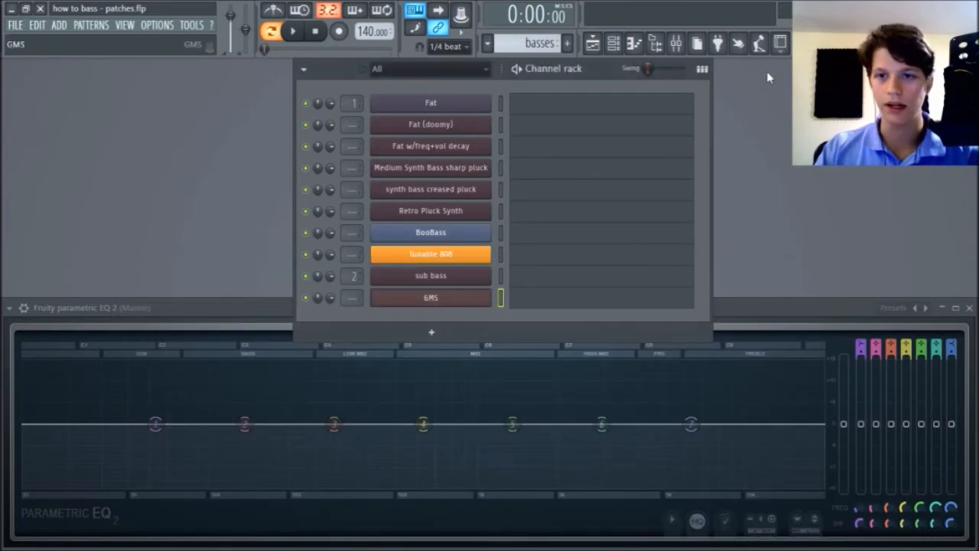
{"action": "left_click", "coordinate": [432, 233]}
{"action": "left_click_drag", "start_coordinate": [428, 271], "coordinate": [430, 89]}
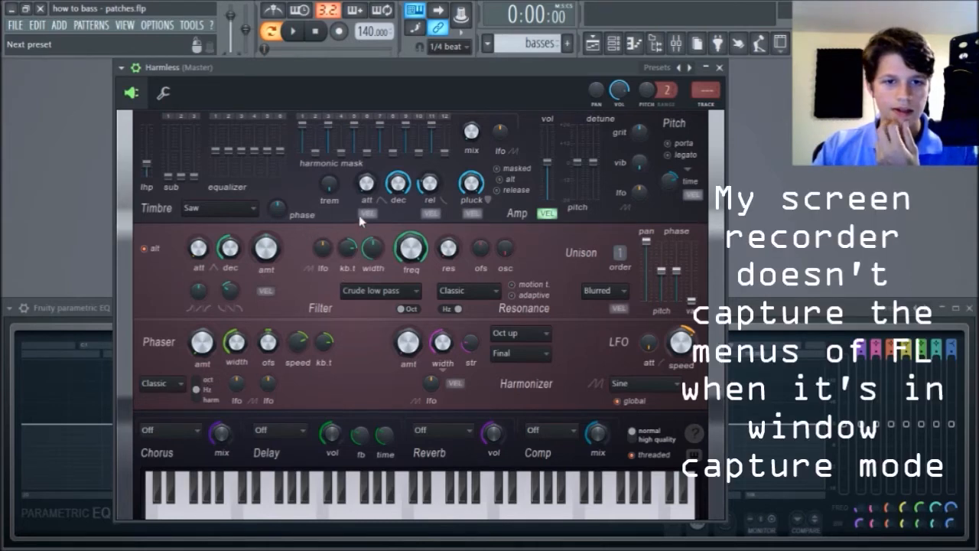
{"action": "left_click", "coordinate": [381, 50]}
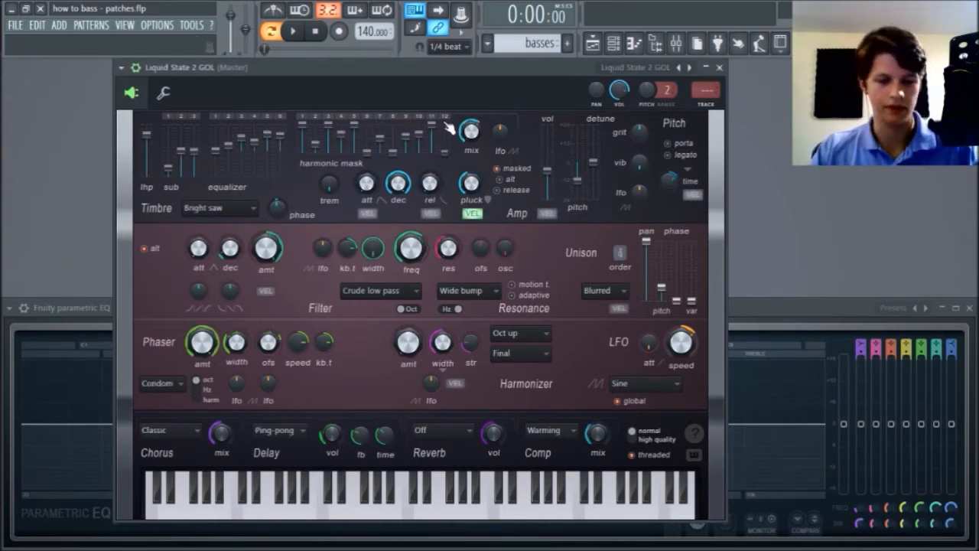
Audition the Liquid State 2 GOL preset with several notes between C4 and G4, and close the Harmless window.
{"action": "key", "text": "z"}
{"action": "key", "text": "d"}
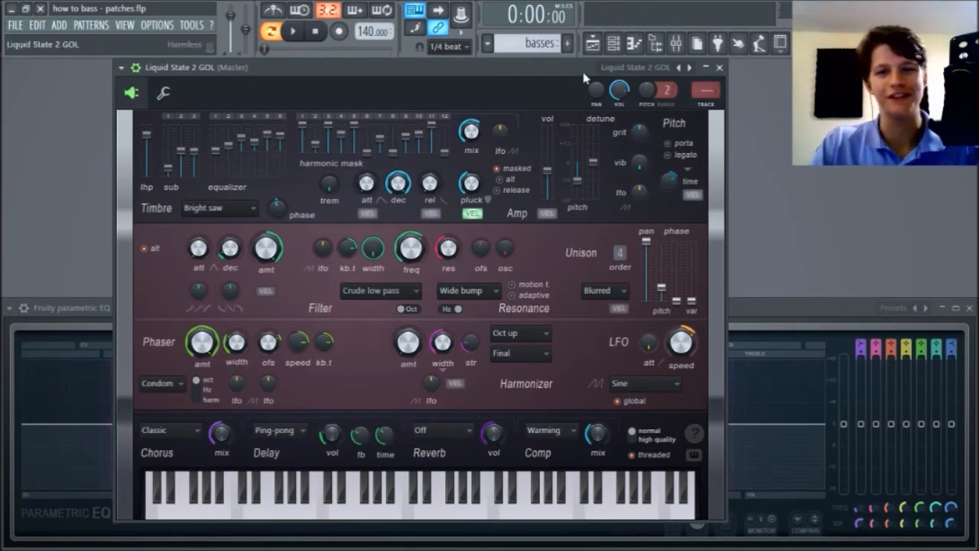
{"action": "left_click_drag", "start_coordinate": [582, 64], "coordinate": [644, 73]}
{"action": "key", "text": "d"}
{"action": "key", "text": "v"}
{"action": "key", "text": "z"}
{"action": "key", "text": "v"}
{"action": "key", "text": "v"}
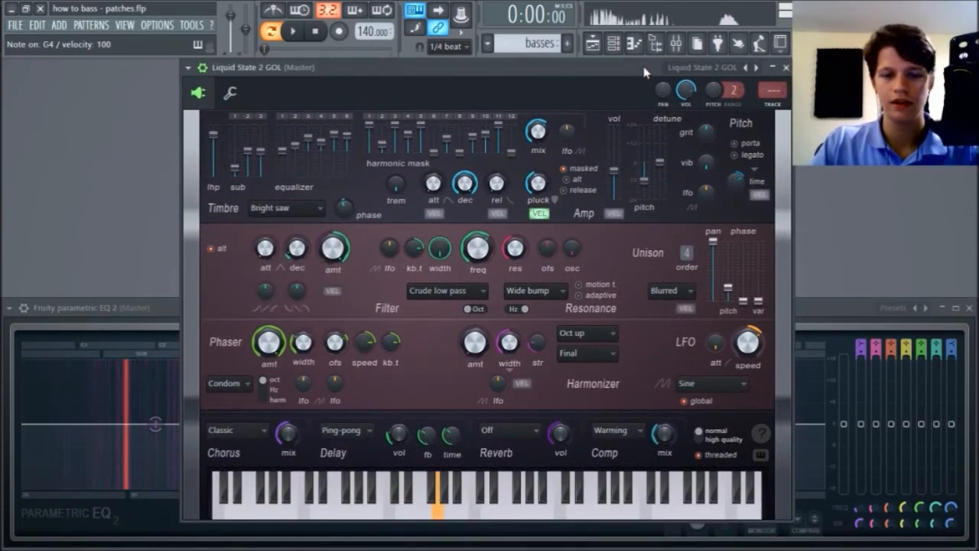
{"action": "left_click", "coordinate": [785, 67]}
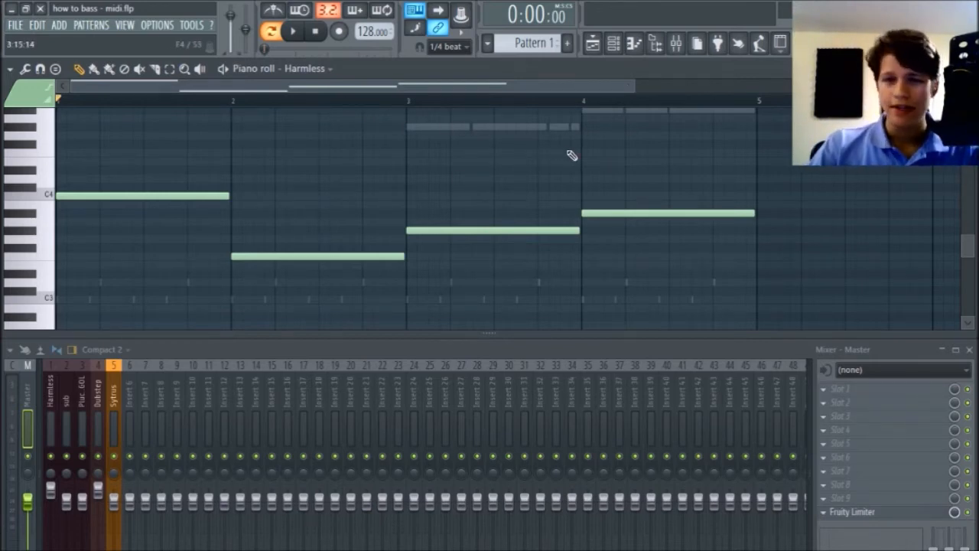
Play Pattern 1 in how to bass - midi.flp to hear the Harmless bassline of one-bar notes.
{"action": "left_click", "coordinate": [618, 46]}
{"action": "left_click", "coordinate": [622, 50]}
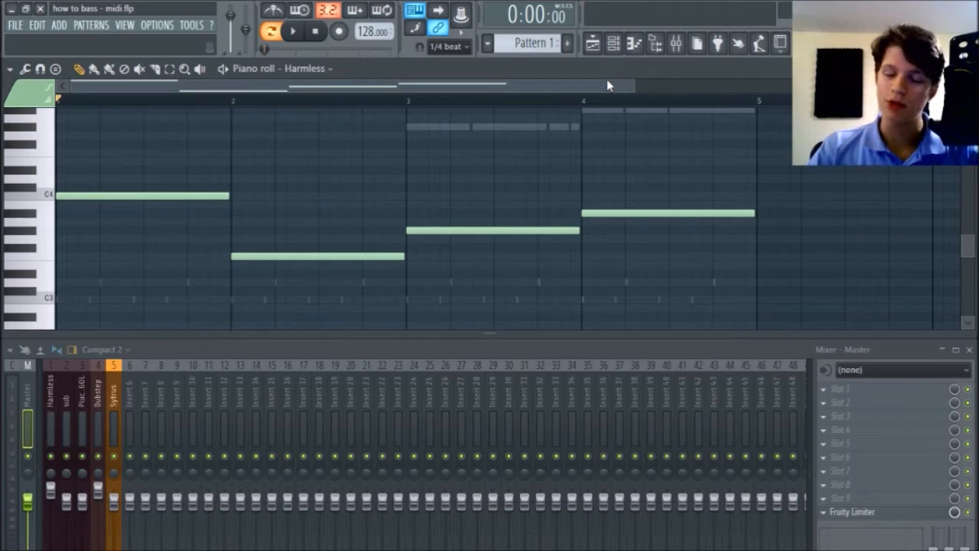
{"action": "key", "text": "space"}
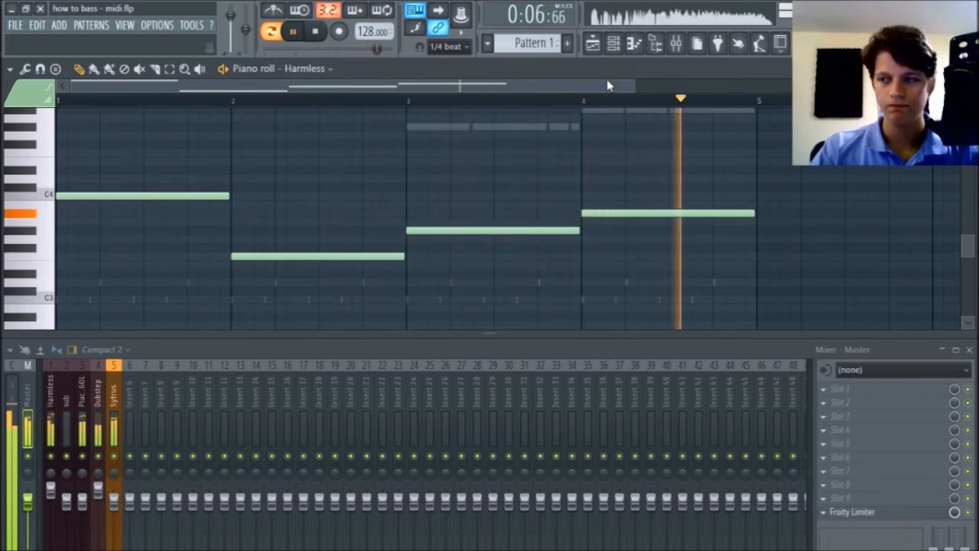
{"action": "key", "text": "space"}
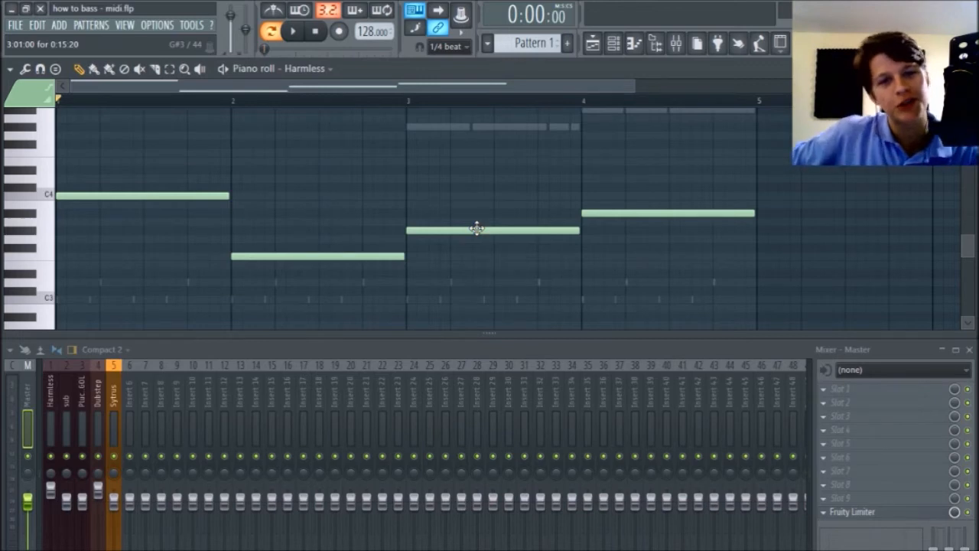
Lengthen the first three Harmless bass notes so each slightly overlaps the start of the following note.
{"action": "left_click_drag", "start_coordinate": [633, 83], "coordinate": [590, 89]}
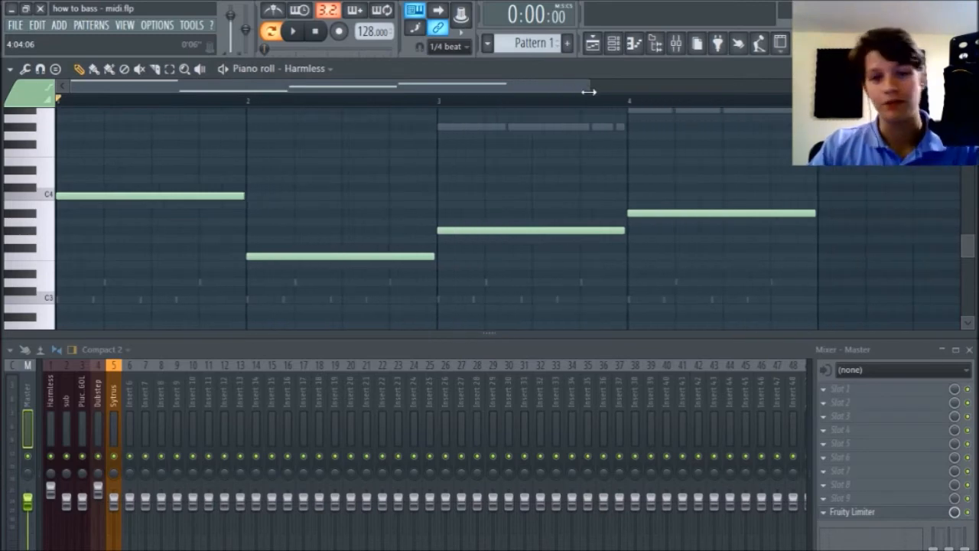
{"action": "left_click_drag", "start_coordinate": [203, 149], "coordinate": [513, 324]}
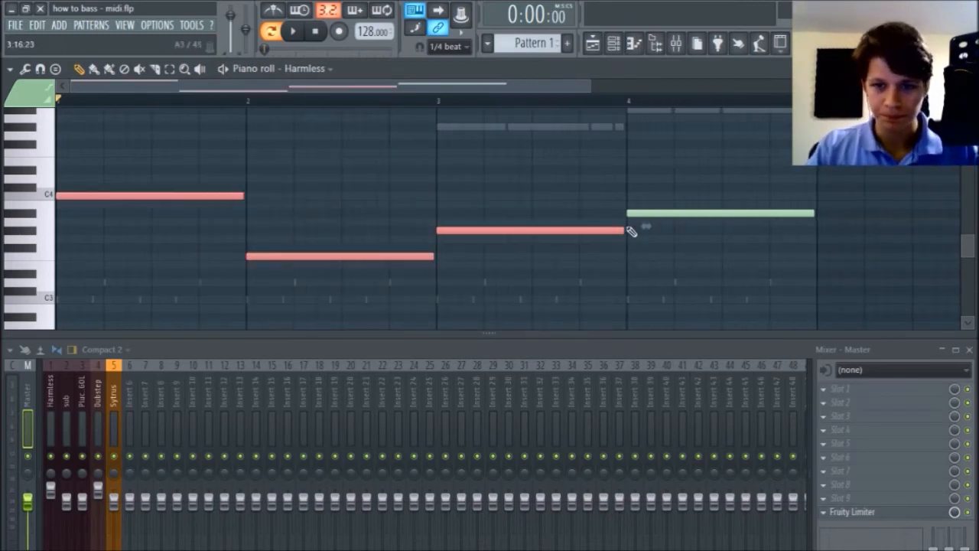
{"action": "left_click_drag", "start_coordinate": [638, 227], "coordinate": [650, 228]}
{"action": "left_click", "coordinate": [534, 102]}
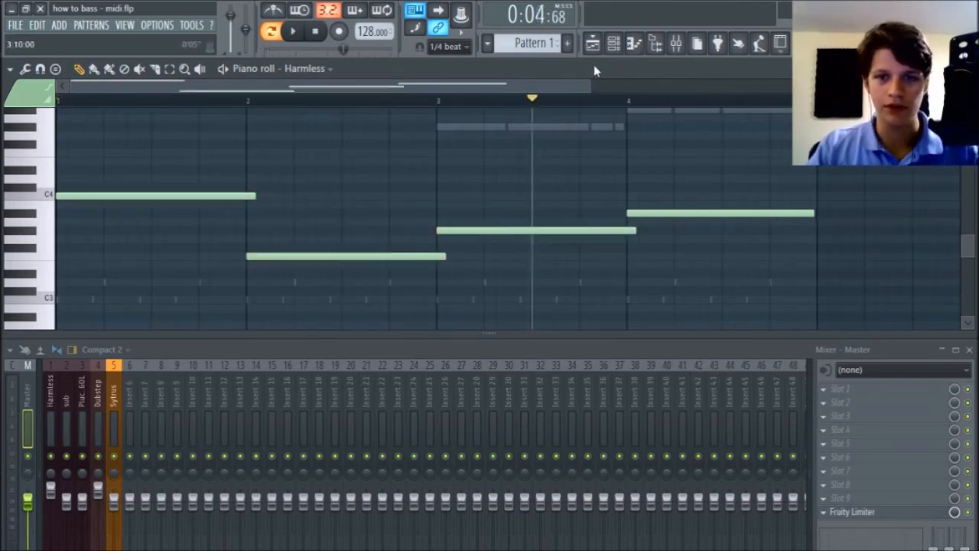
Turn on legato in the Harmless channel's pitch settings and close the plugin window.
{"action": "left_click", "coordinate": [612, 43]}
{"action": "left_click", "coordinate": [440, 131]}
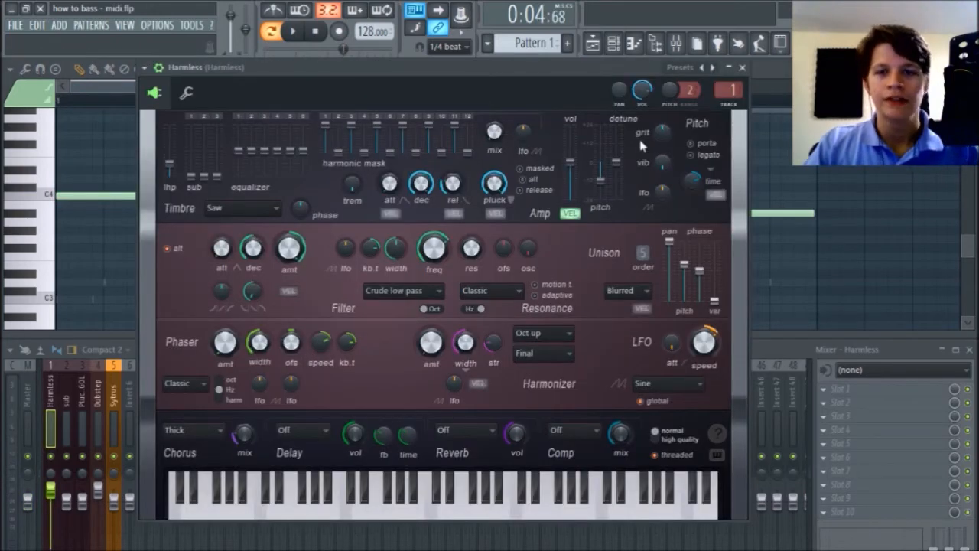
{"action": "left_click", "coordinate": [740, 69]}
{"action": "left_click", "coordinate": [735, 69]}
Play the pattern from the start to hear the overlapping bass notes with legato.
{"action": "left_click_drag", "start_coordinate": [543, 102], "coordinate": [35, 143]}
{"action": "key", "text": "space"}
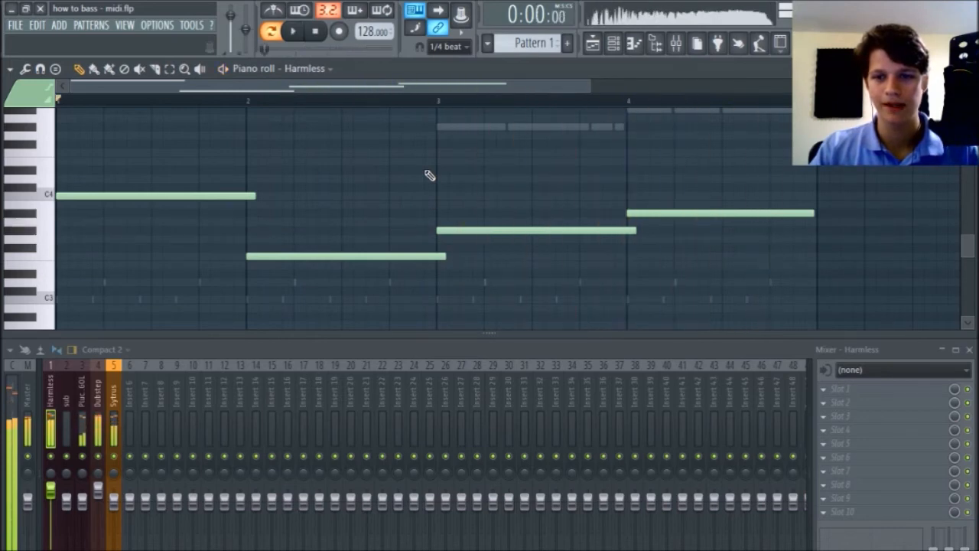
{"action": "key", "text": "space"}
Reopen the Harmless plugin to review its pitch settings, and close it with the channel rack.
{"action": "left_click", "coordinate": [616, 46]}
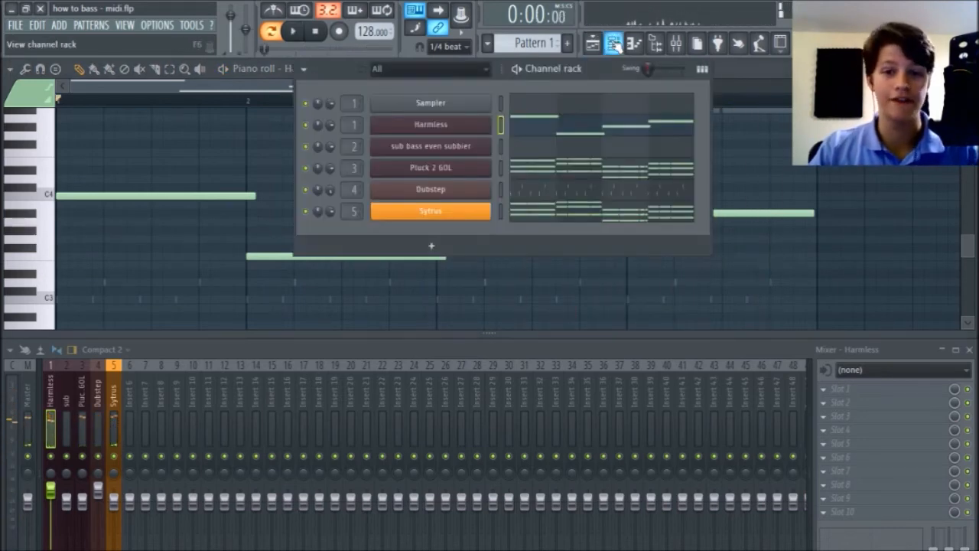
{"action": "left_click", "coordinate": [452, 130]}
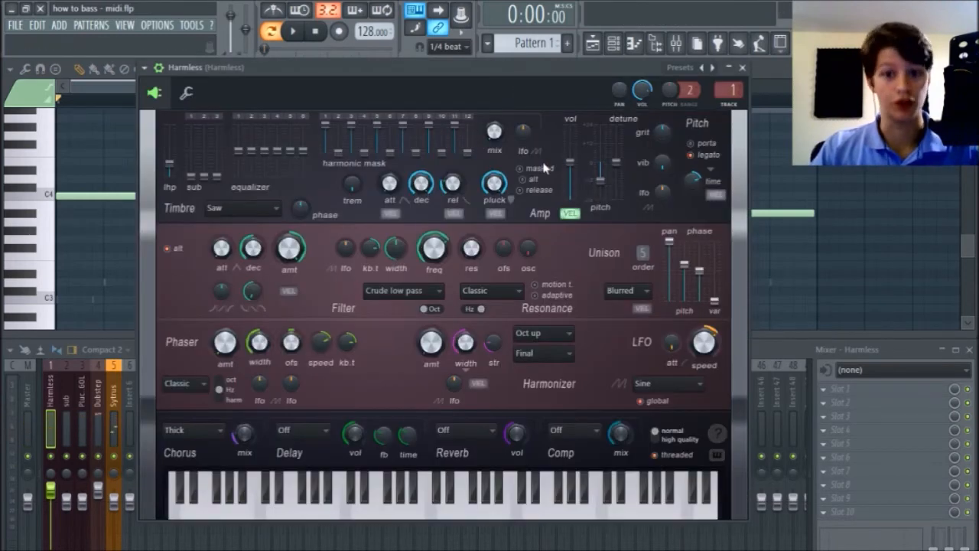
{"action": "left_click", "coordinate": [742, 67]}
{"action": "left_click", "coordinate": [616, 44]}
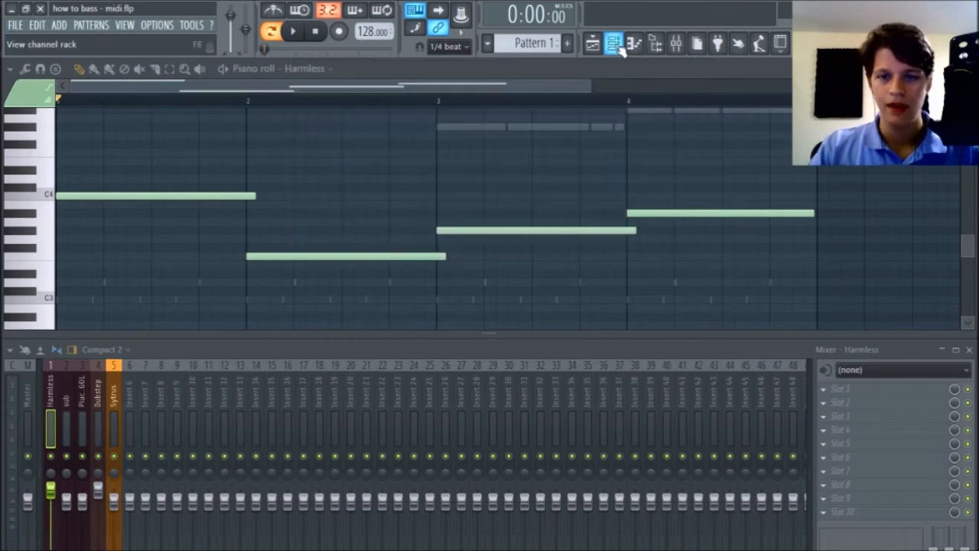
Shorten the first three bass notes so each ends just before the next one starts.
{"action": "left_click_drag", "start_coordinate": [219, 149], "coordinate": [586, 299]}
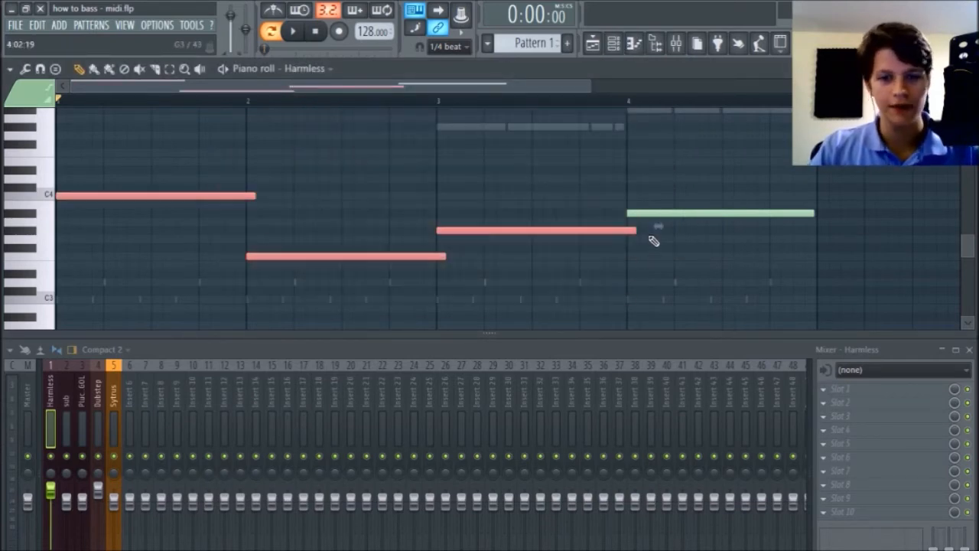
{"action": "left_click_drag", "start_coordinate": [636, 230], "coordinate": [624, 230]}
{"action": "left_click", "coordinate": [357, 100]}
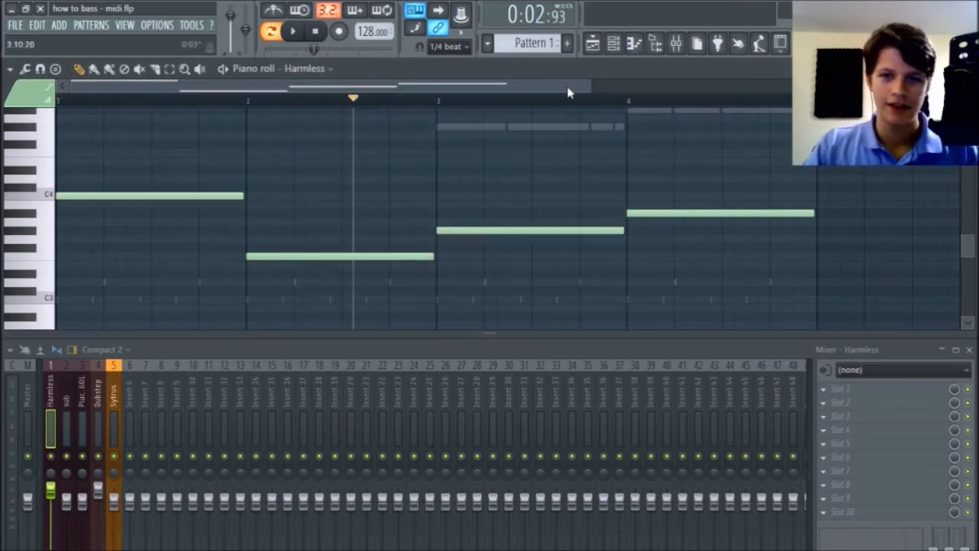
Play short passages around the change from the C4 note to the second note and near the end of bar 2.
{"action": "left_click_drag", "start_coordinate": [586, 90], "coordinate": [580, 89]}
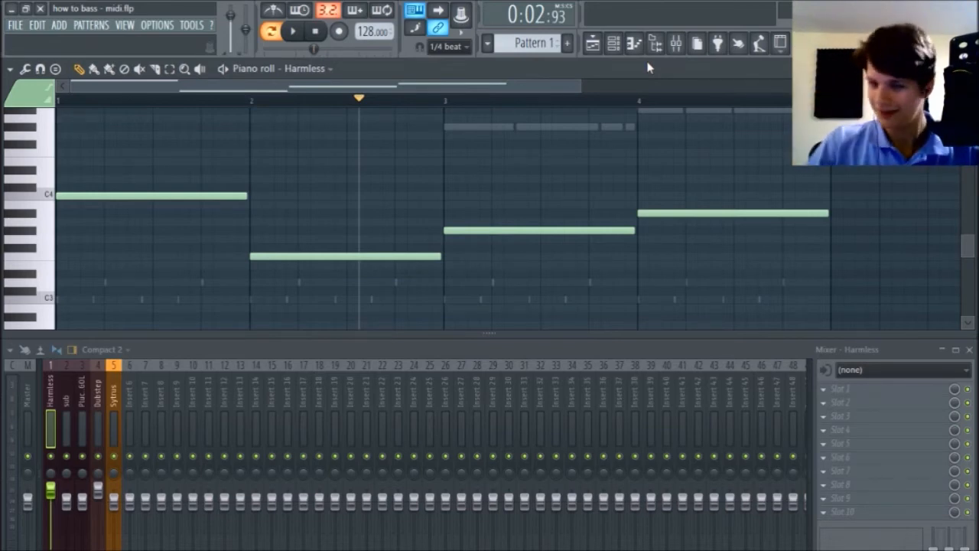
{"action": "left_click_drag", "start_coordinate": [570, 89], "coordinate": [520, 90]}
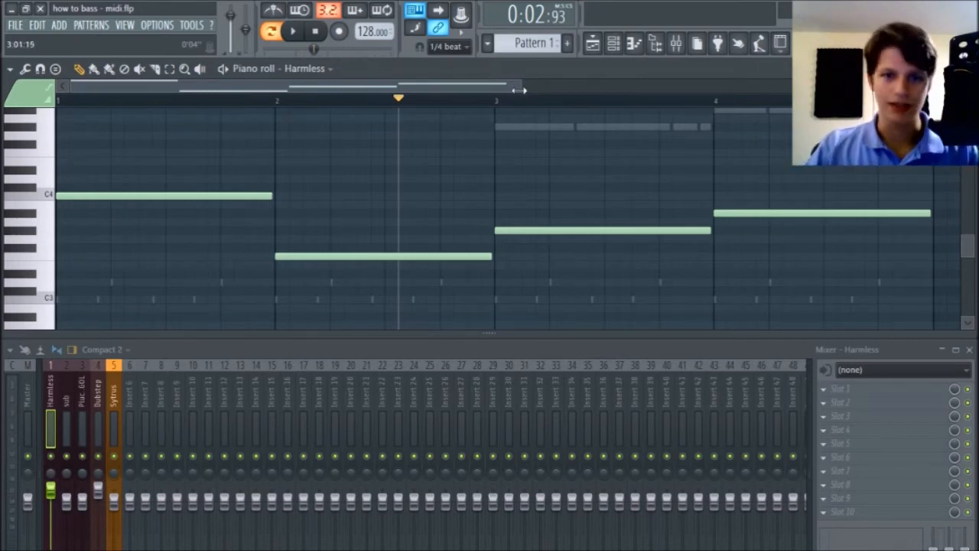
{"action": "left_click_drag", "start_coordinate": [520, 89], "coordinate": [295, 84]}
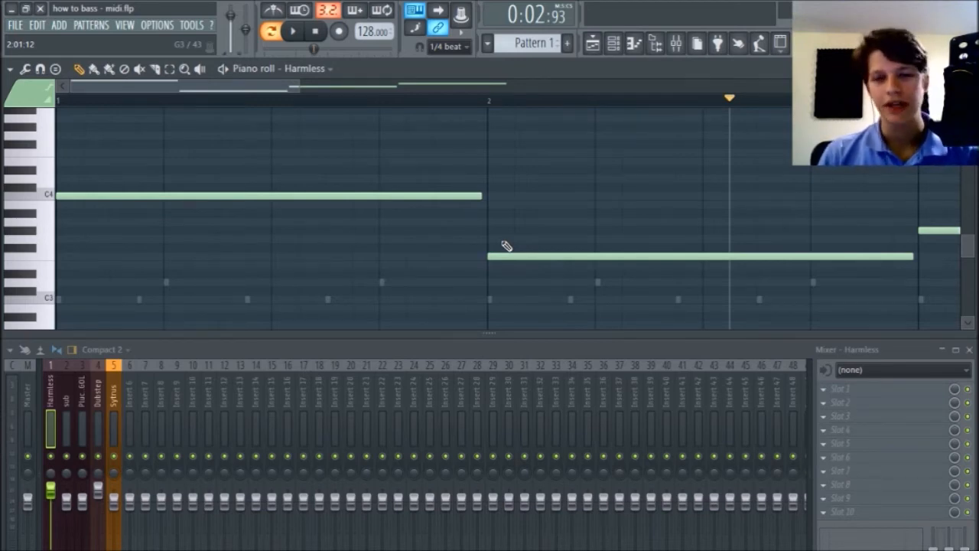
{"action": "left_click", "coordinate": [460, 101]}
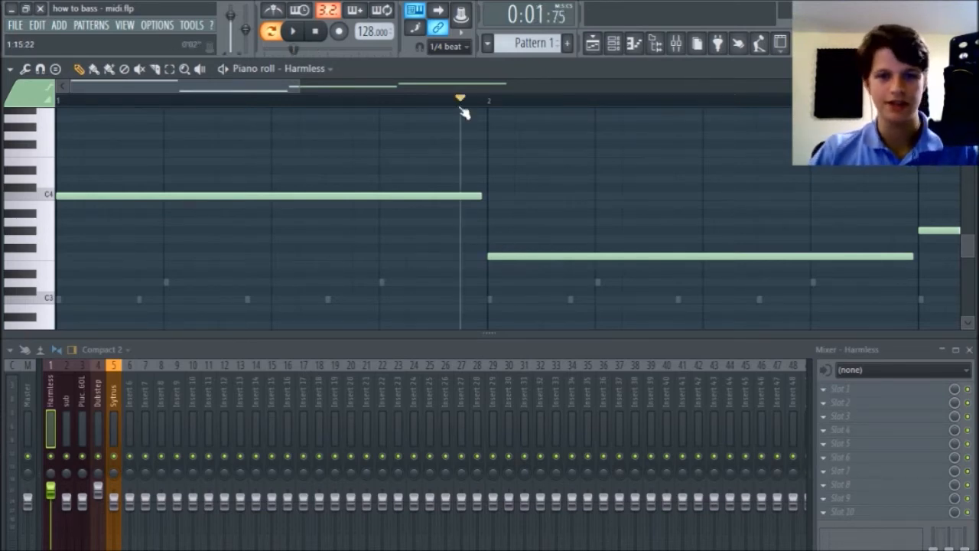
{"action": "key", "text": "space"}
{"action": "key", "text": "space"}
{"action": "left_click", "coordinate": [379, 99]}
{"action": "key", "text": "space"}
{"action": "key", "text": "space"}
{"action": "left_click", "coordinate": [811, 100]}
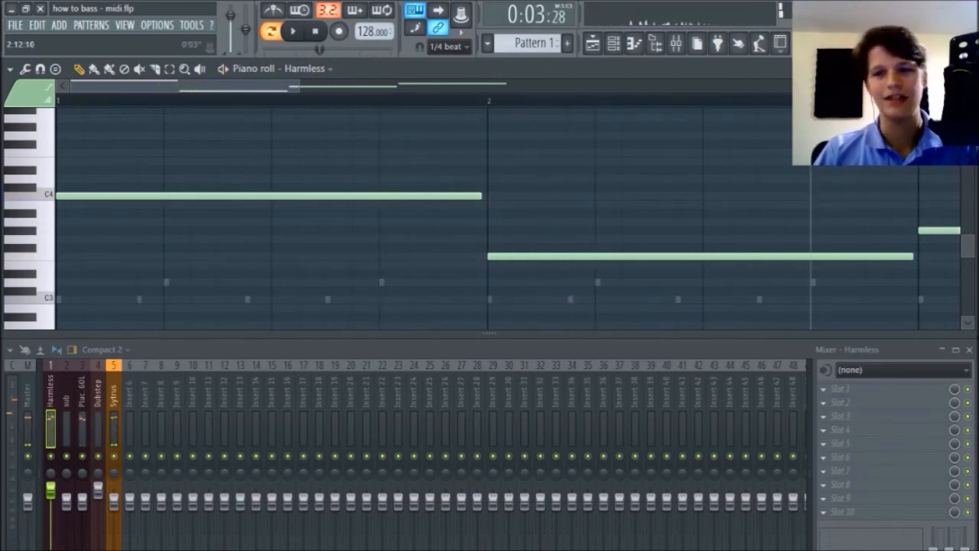
{"action": "key", "text": "space"}
{"action": "key", "text": "space"}
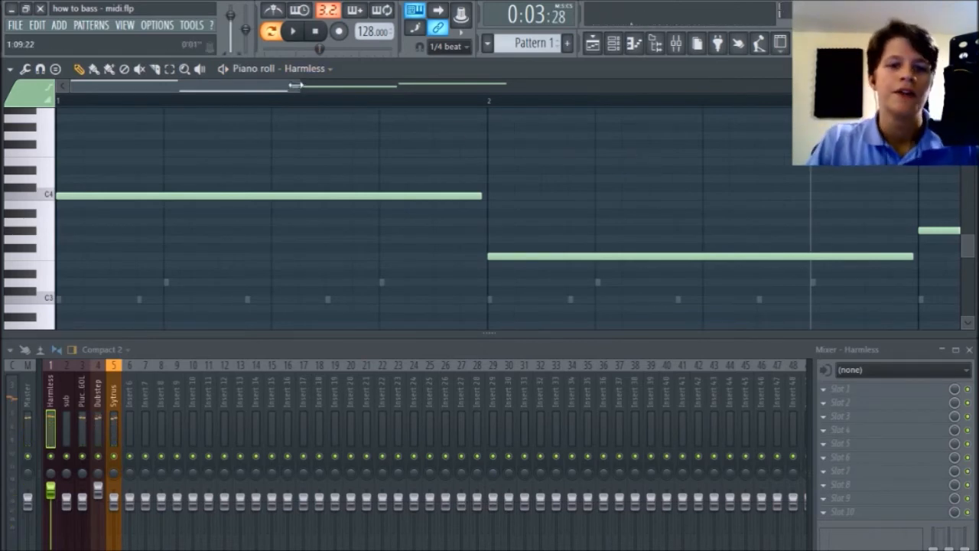
Shorten the first C4 bass note to 0:09:20 and fill the rest of bar 1 with short D#4 and G3 notes.
{"action": "mouse_move", "coordinate": [291, 87]}
{"action": "left_mouse_down"}
{"action": "mouse_move", "coordinate": [237, 98]}
{"action": "mouse_move", "coordinate": [289, 95]}
{"action": "left_mouse_up"}
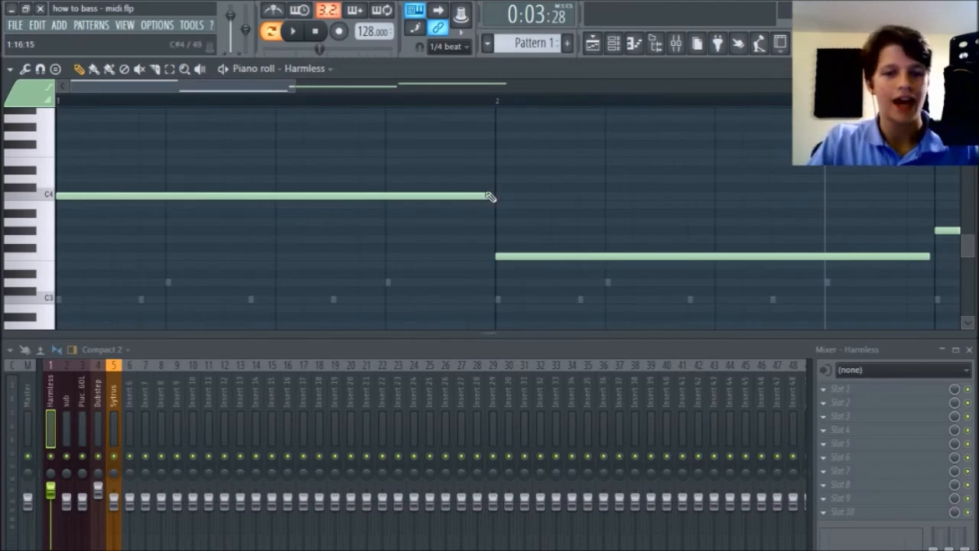
{"action": "left_click_drag", "start_coordinate": [490, 196], "coordinate": [332, 203]}
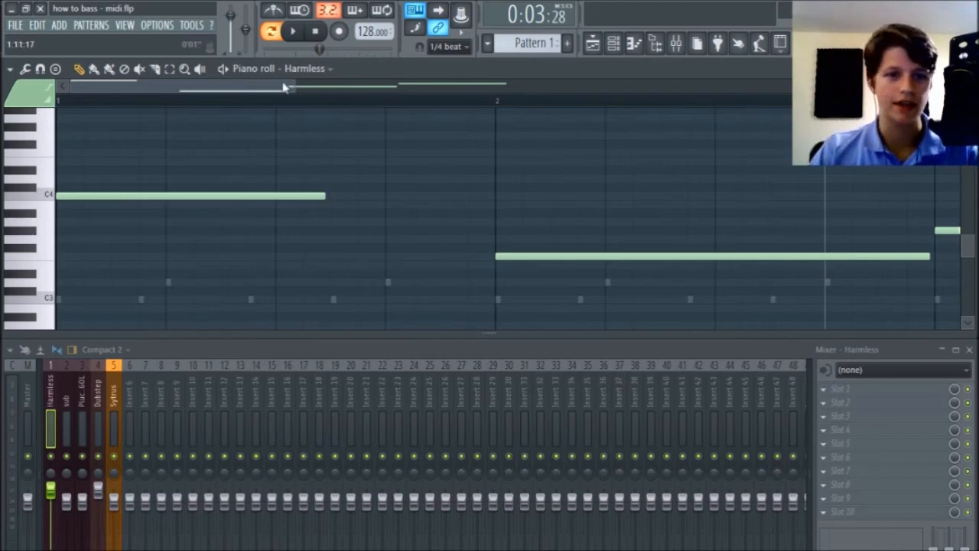
{"action": "left_click_drag", "start_coordinate": [291, 87], "coordinate": [246, 91]}
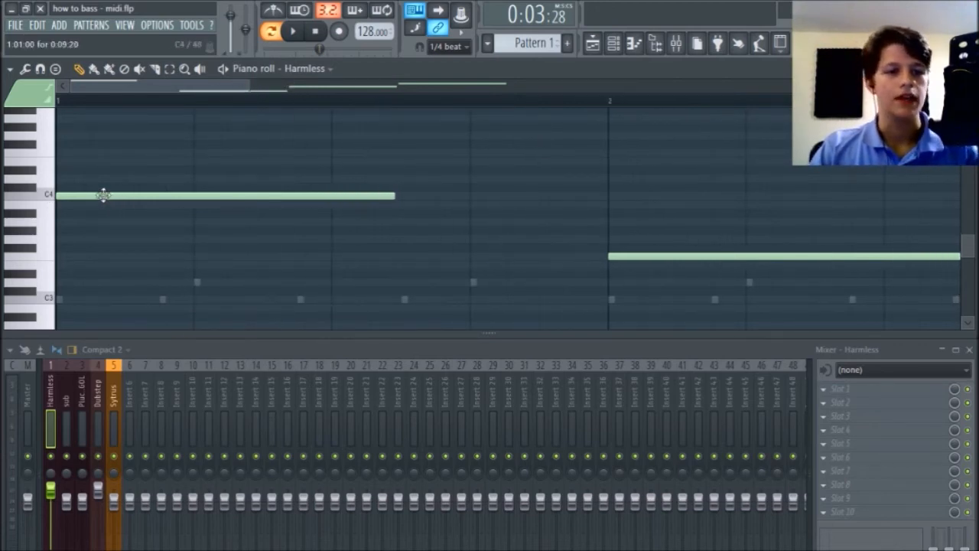
{"action": "left_click", "coordinate": [402, 170]}
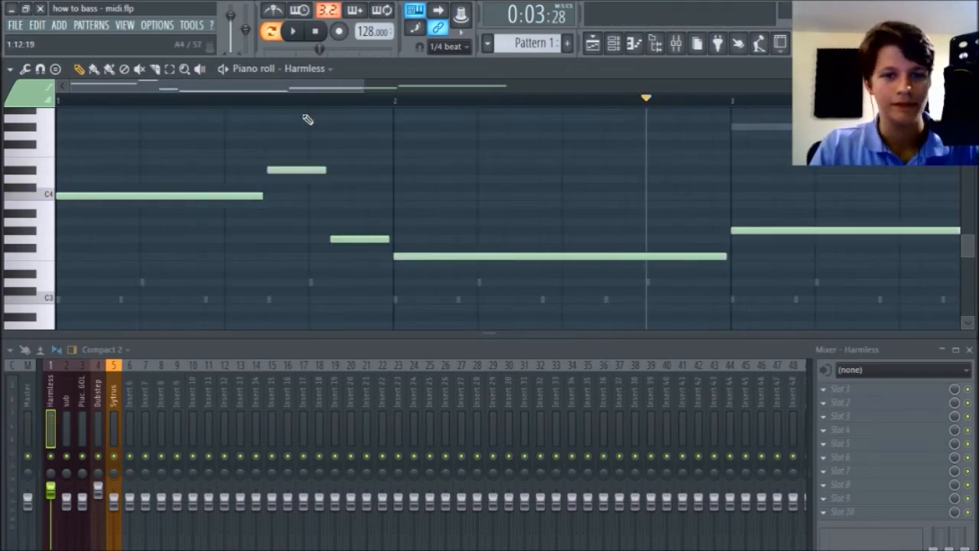
Play the pattern from the start to hear the D#4 and G3 passing notes in the bassline.
{"action": "key", "text": "space"}
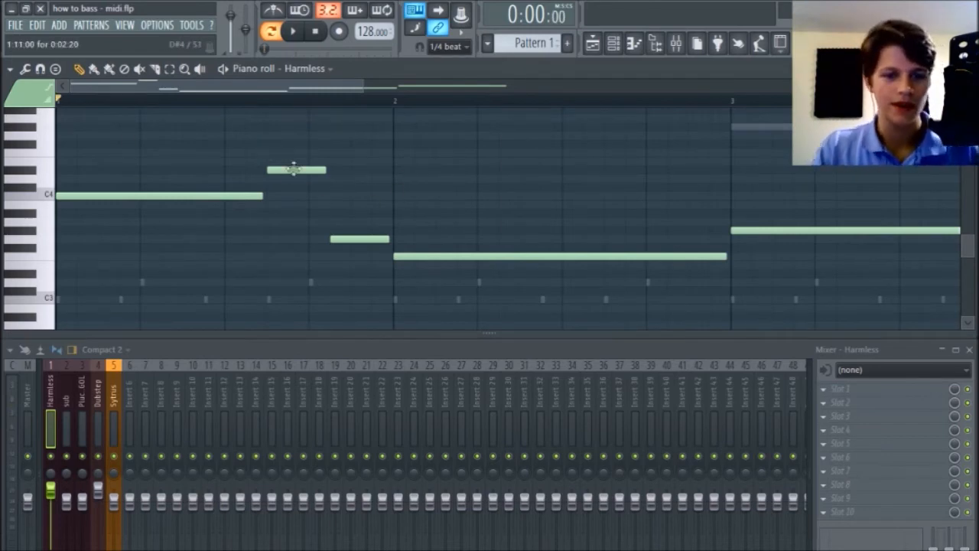
{"action": "key", "text": "space"}
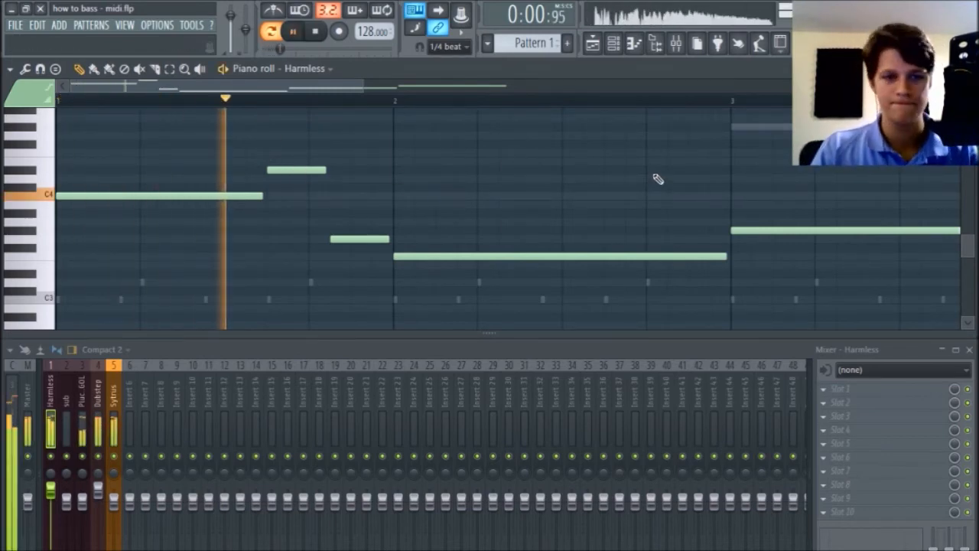
{"action": "key", "text": "space"}
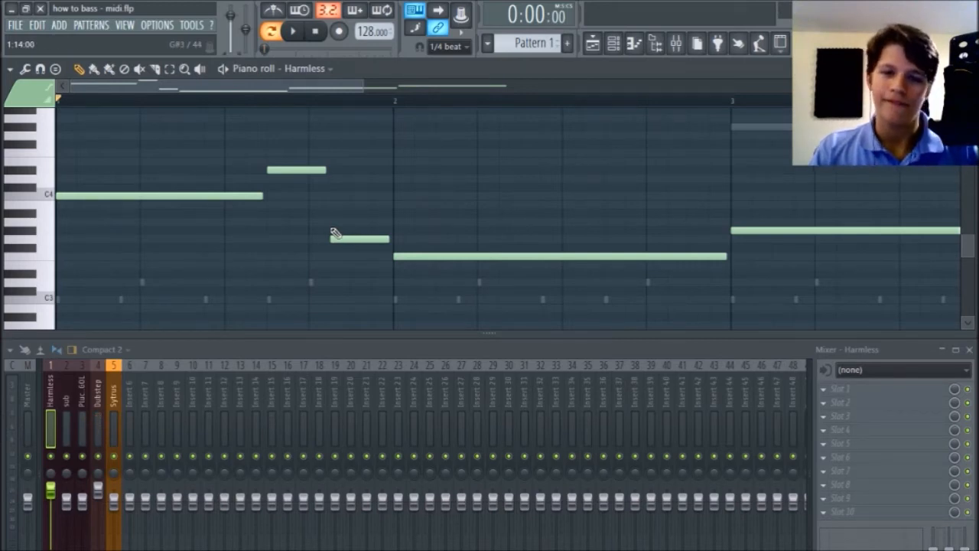
Raise the short G3 note at the end of bar 1 to G#3 and play the pattern again.
{"action": "left_click_drag", "start_coordinate": [375, 240], "coordinate": [378, 230]}
{"action": "key", "text": "space"}
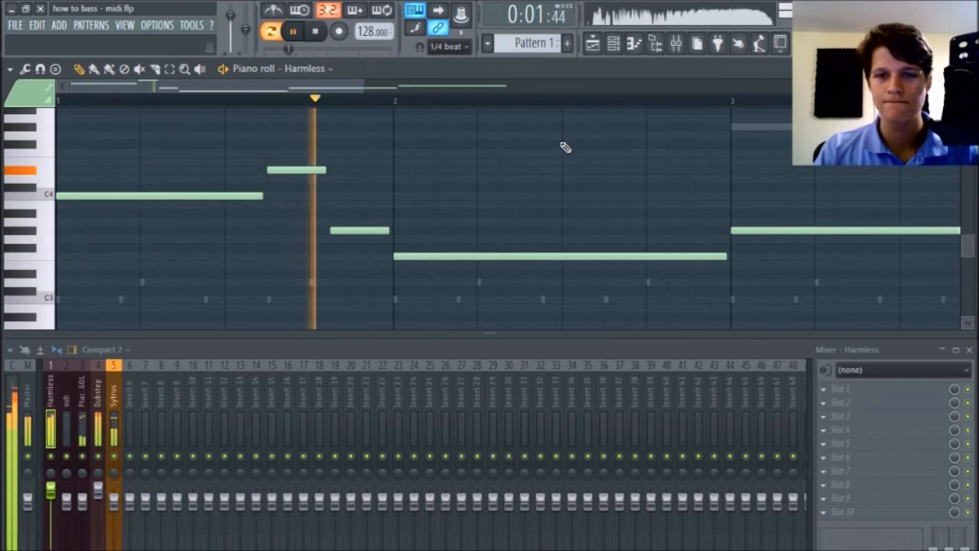
Stop playback and examine the D#4 and G#3 passing notes that lead from C4 to F3 in bar 1.
{"action": "key", "text": "space"}
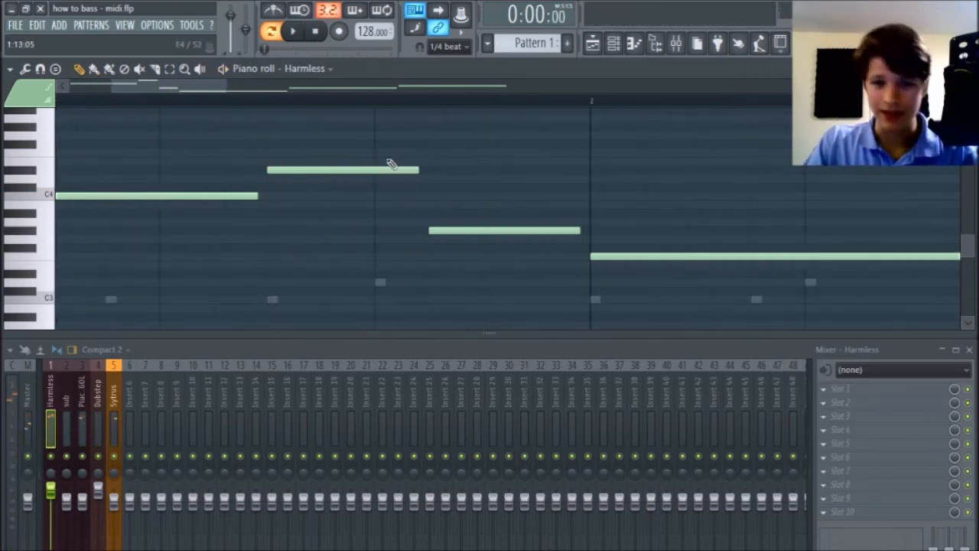
{"action": "left_click_drag", "start_coordinate": [365, 141], "coordinate": [520, 268]}
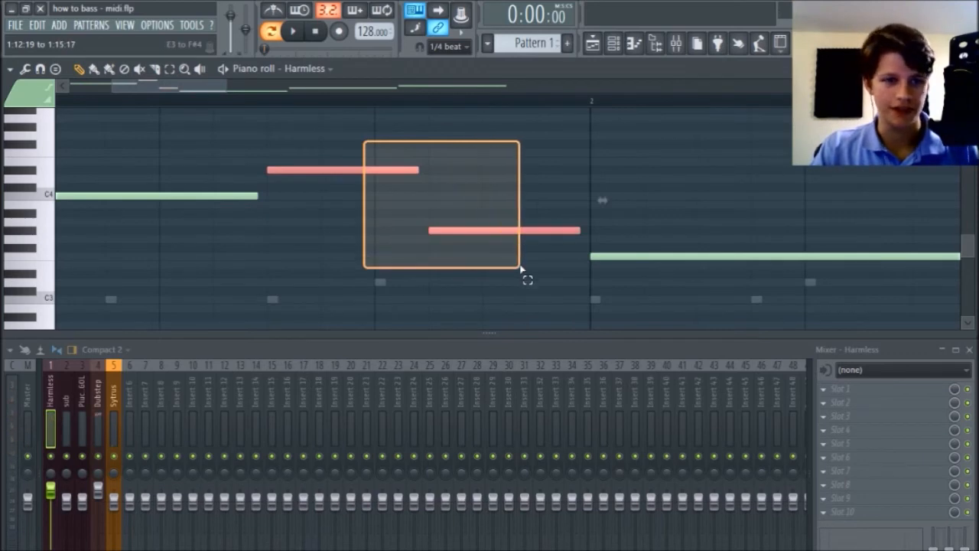
{"action": "left_click", "coordinate": [248, 99]}
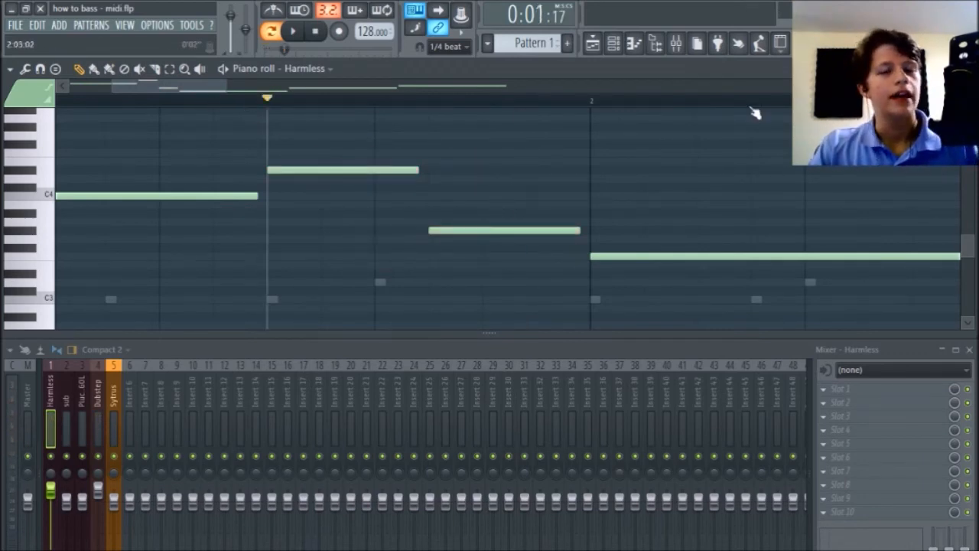
{"action": "left_click_drag", "start_coordinate": [968, 101], "coordinate": [968, 84]}
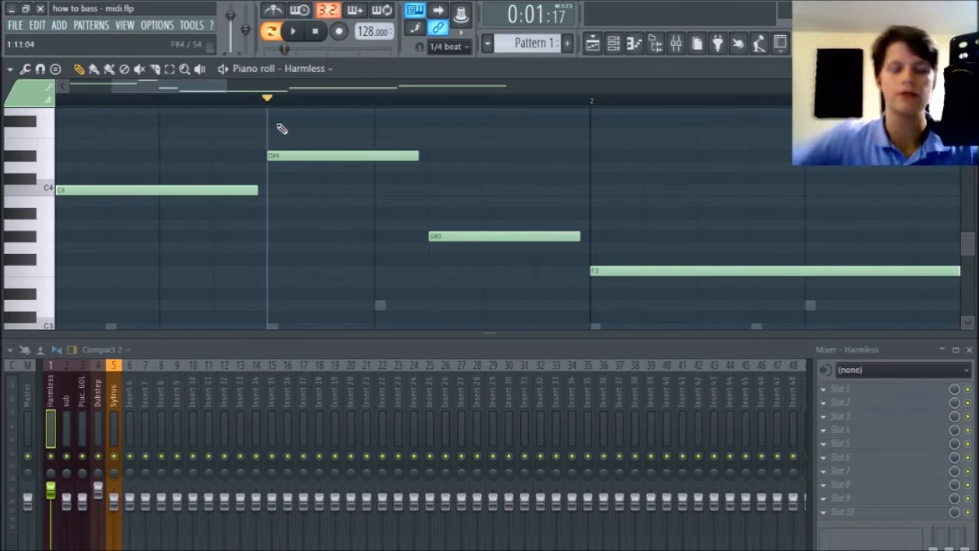
{"action": "mouse_move", "coordinate": [181, 87]}
{"action": "left_mouse_down"}
{"action": "mouse_move", "coordinate": [141, 89]}
{"action": "mouse_move", "coordinate": [396, 89]}
{"action": "left_mouse_up"}
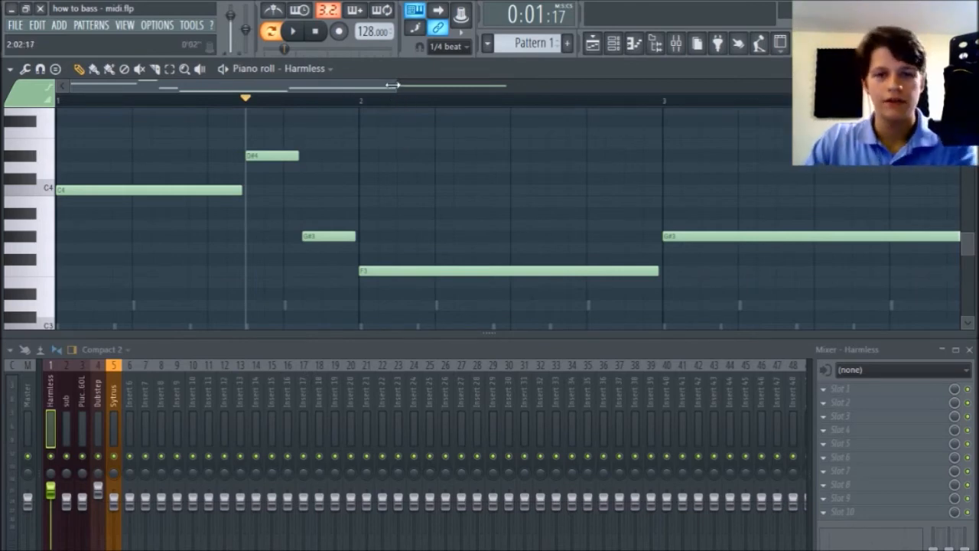
{"action": "left_click_drag", "start_coordinate": [393, 85], "coordinate": [363, 90]}
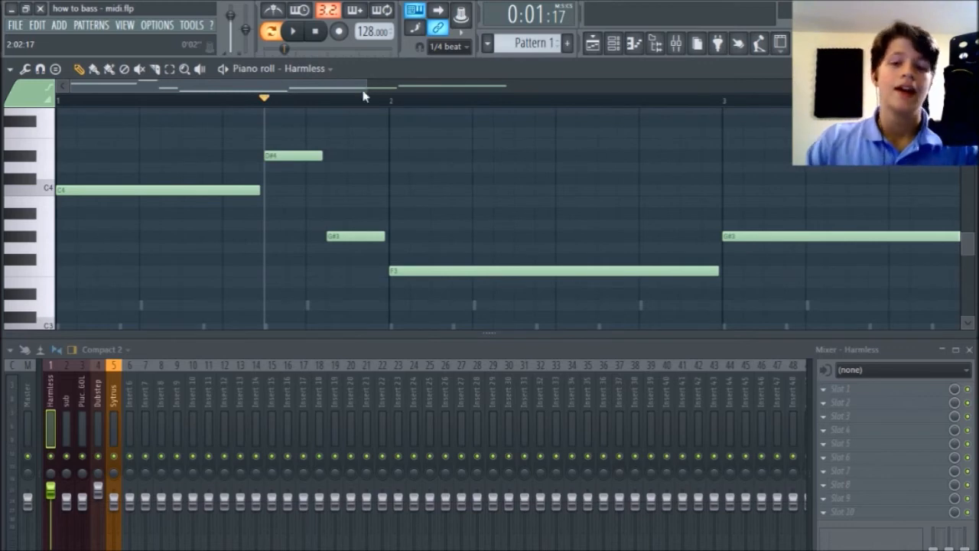
{"action": "left_click_drag", "start_coordinate": [364, 89], "coordinate": [334, 92]}
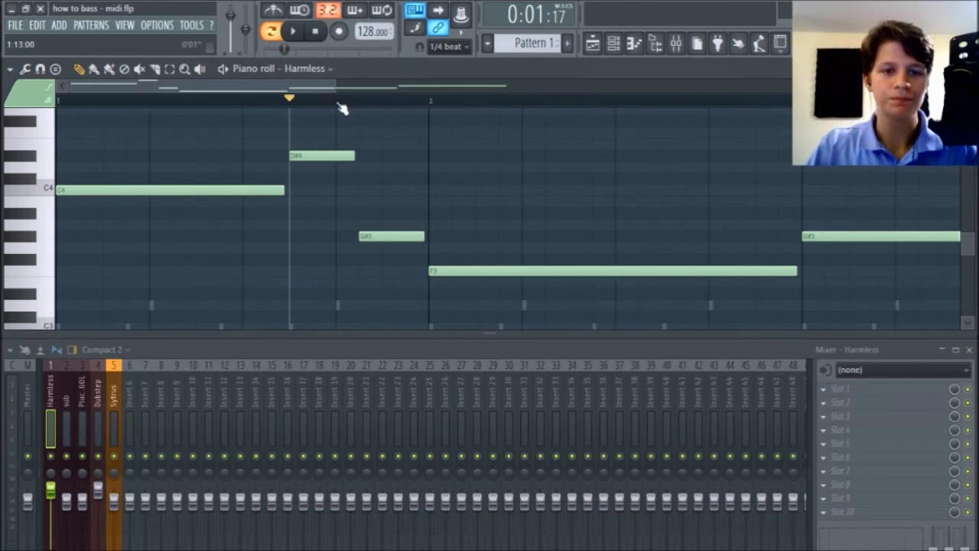
Play a short passage from the start of the F3 note in bar 2.
{"action": "left_click_drag", "start_coordinate": [290, 101], "coordinate": [431, 123]}
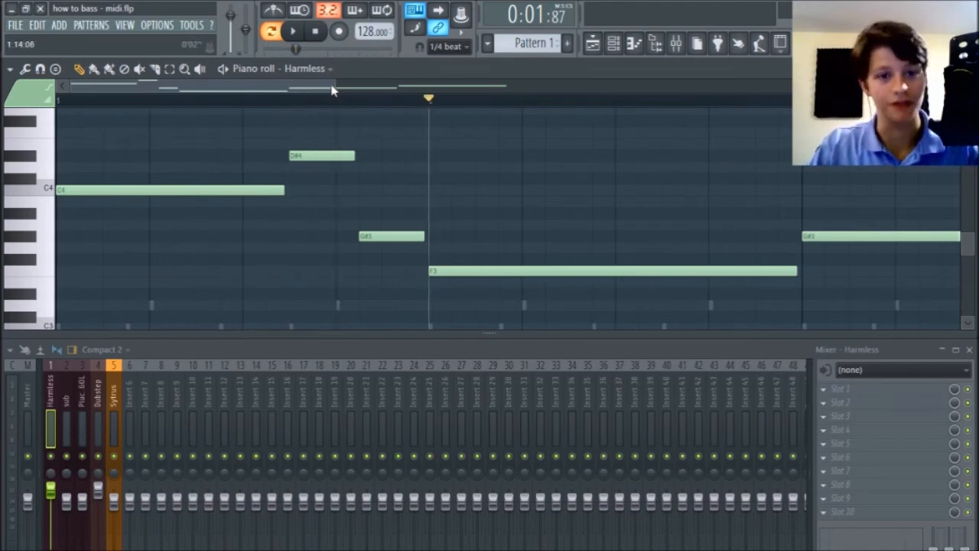
{"action": "left_click_drag", "start_coordinate": [295, 95], "coordinate": [321, 92]}
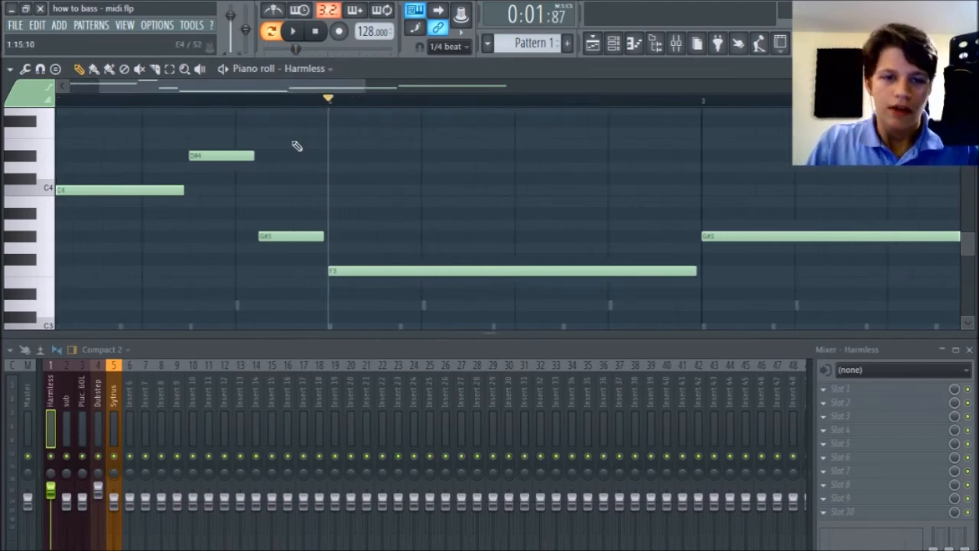
{"action": "key", "text": "space"}
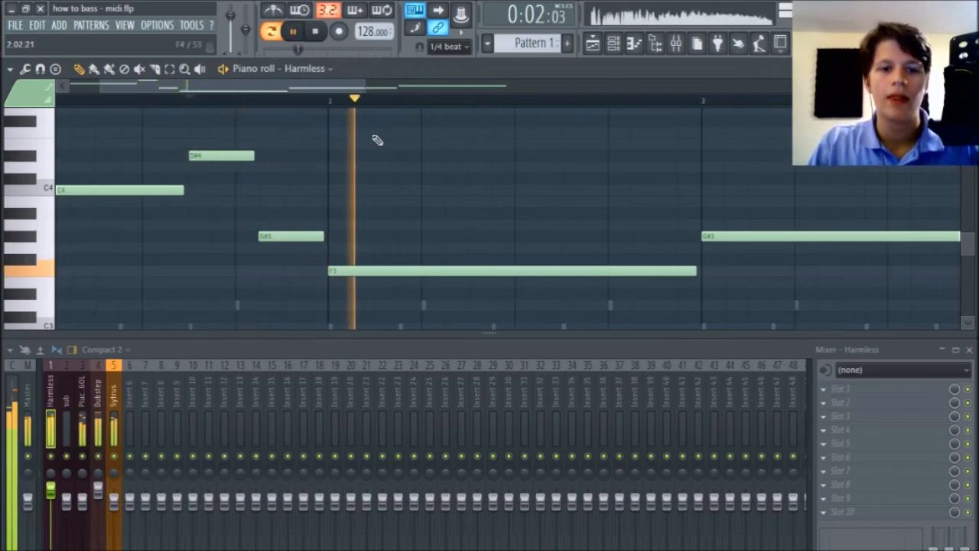
{"action": "key", "text": "space"}
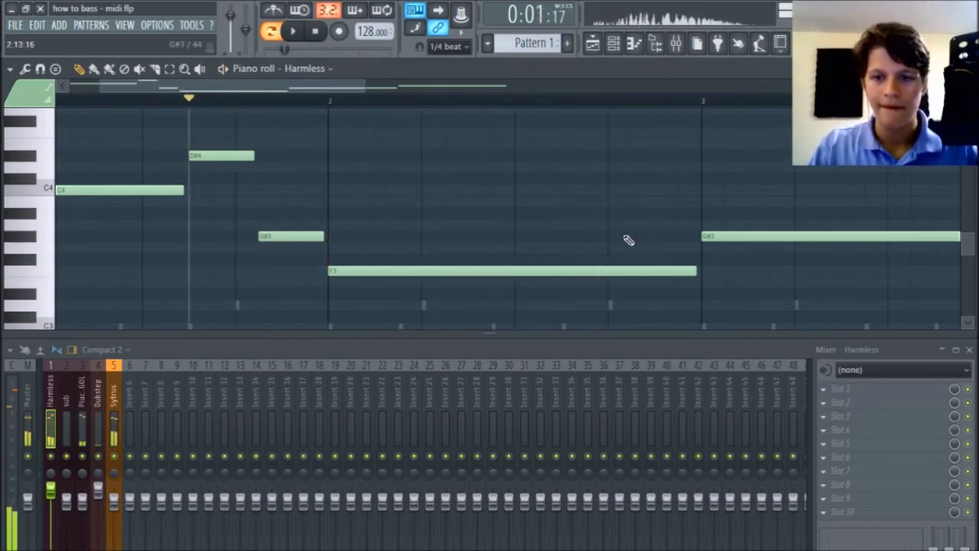
Shorten the F3 note at the start of bar 2 to 0:01:20 and fill the rest of the bar with two short F3 notes and a G3 note.
{"action": "left_click_drag", "start_coordinate": [693, 271], "coordinate": [374, 271]}
{"action": "left_click", "coordinate": [363, 271]}
{"action": "left_click", "coordinate": [371, 274]}
{"action": "left_click", "coordinate": [354, 270]}
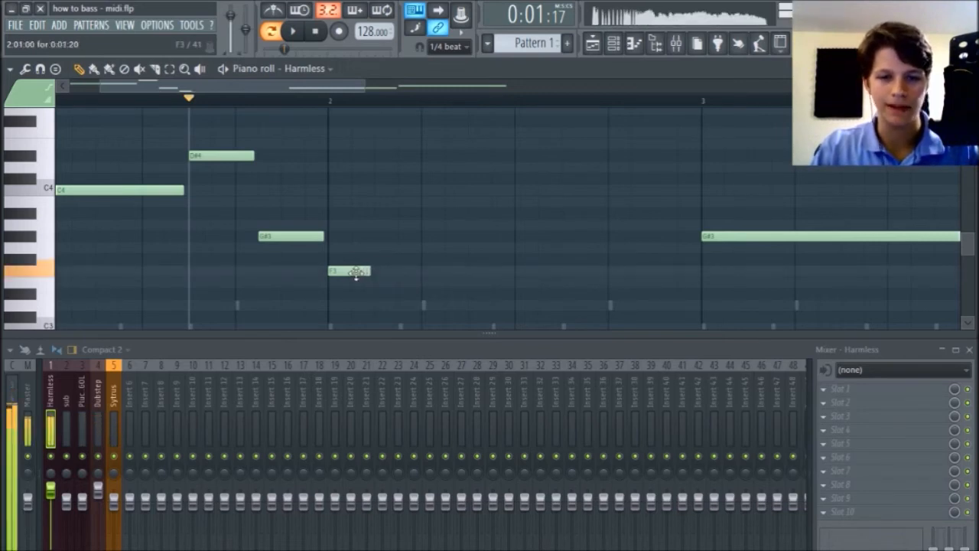
{"action": "left_click", "coordinate": [428, 271]}
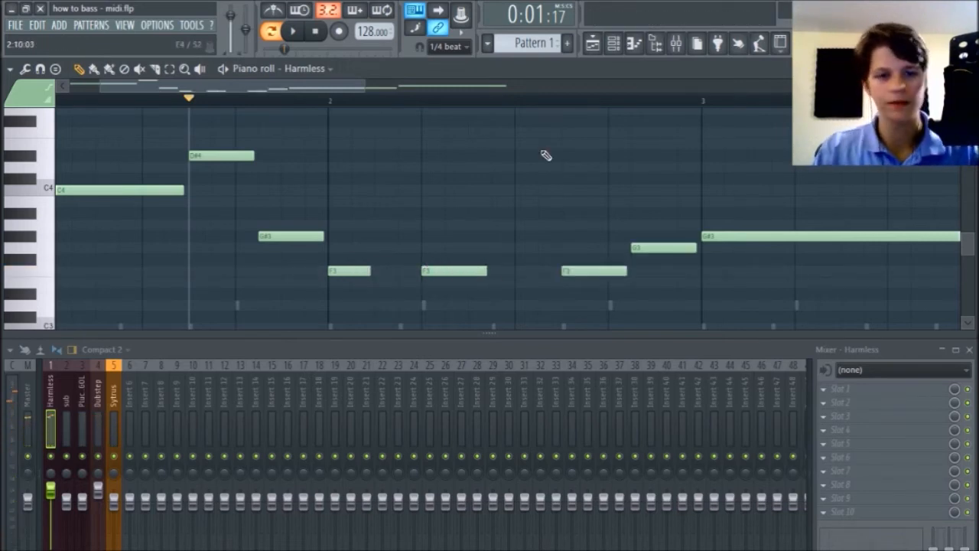
Play the pattern from the D#4 passing note and again from the start to hear the short notes in bar 2.
{"action": "key", "text": "space"}
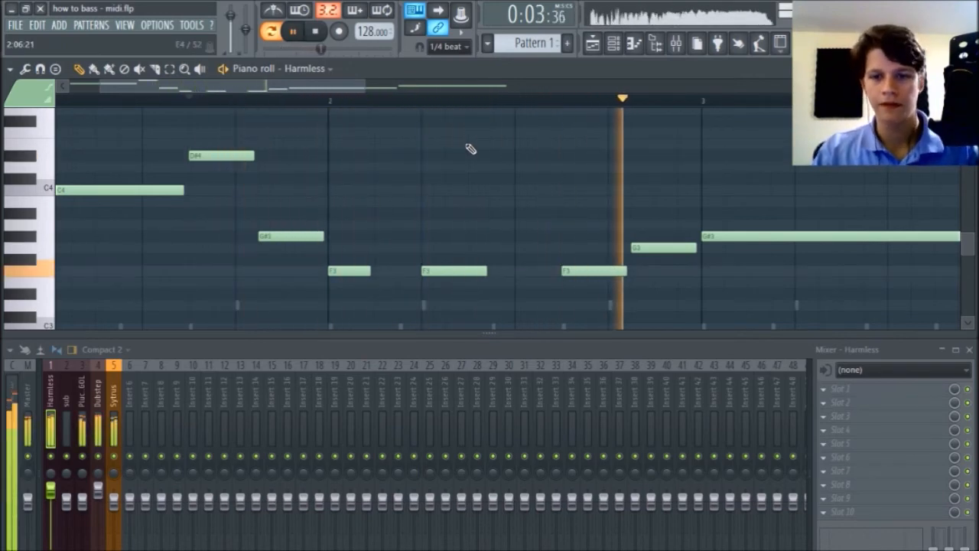
{"action": "key", "text": "space"}
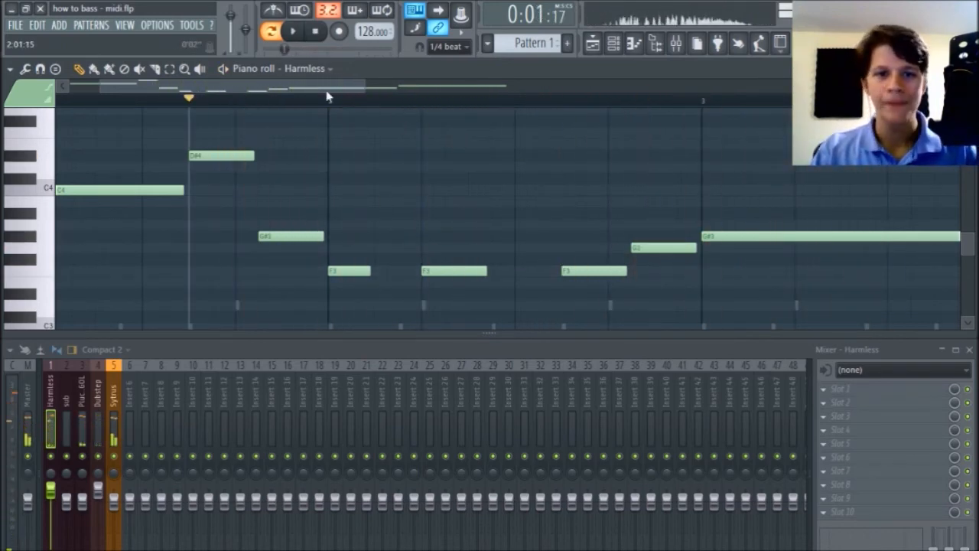
{"action": "left_click_drag", "start_coordinate": [317, 89], "coordinate": [159, 87]}
{"action": "left_click_drag", "start_coordinate": [280, 101], "coordinate": [25, 103]}
{"action": "key", "text": "space"}
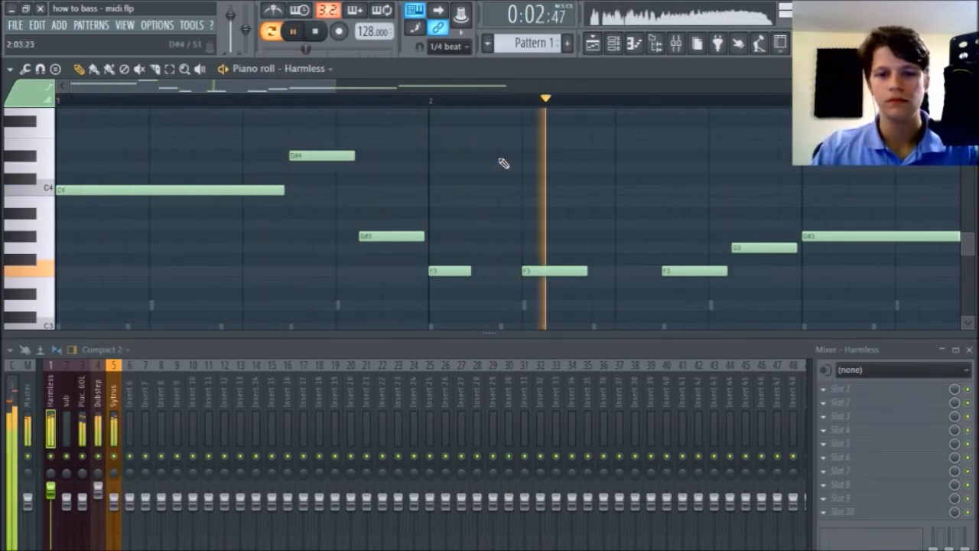
Extend the second F3 note in bar 2 up to the third, then shorten the third F3 and start the G3 passing note closer to bar 3.
{"action": "left_click_drag", "start_coordinate": [313, 88], "coordinate": [394, 91]}
{"action": "left_click", "coordinate": [180, 102]}
{"action": "key", "text": "space"}
{"action": "left_click_drag", "start_coordinate": [335, 271], "coordinate": [394, 277]}
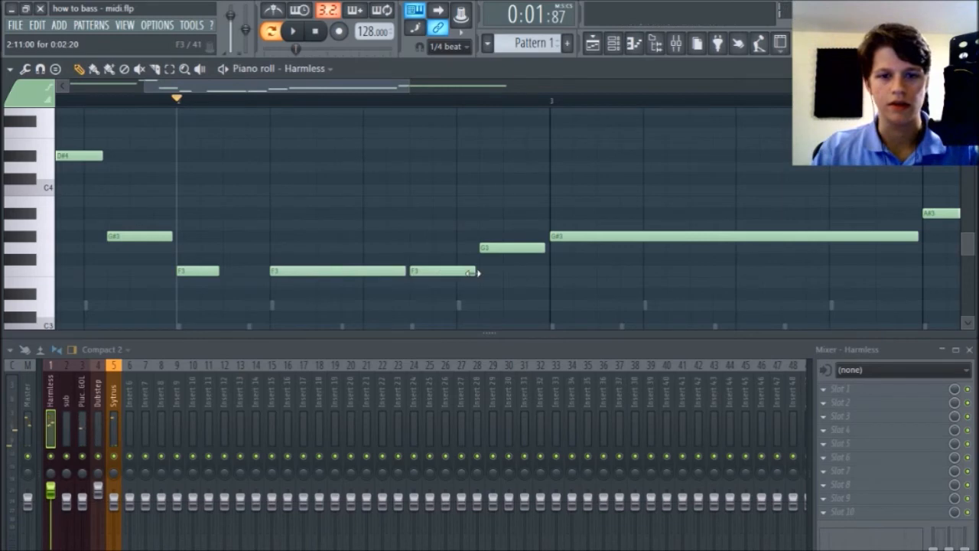
{"action": "left_click_drag", "start_coordinate": [467, 274], "coordinate": [452, 272]}
{"action": "mouse_move", "coordinate": [507, 251]}
{"action": "left_mouse_down"}
{"action": "mouse_move", "coordinate": [515, 273]}
{"action": "mouse_move", "coordinate": [528, 271]}
{"action": "mouse_move", "coordinate": [499, 240]}
{"action": "mouse_move", "coordinate": [498, 255]}
{"action": "mouse_move", "coordinate": [517, 247]}
{"action": "left_mouse_up"}
Play bar 2 into bar 3 to hear the reshaped F3 and G3 notes.
{"action": "key", "text": "space"}
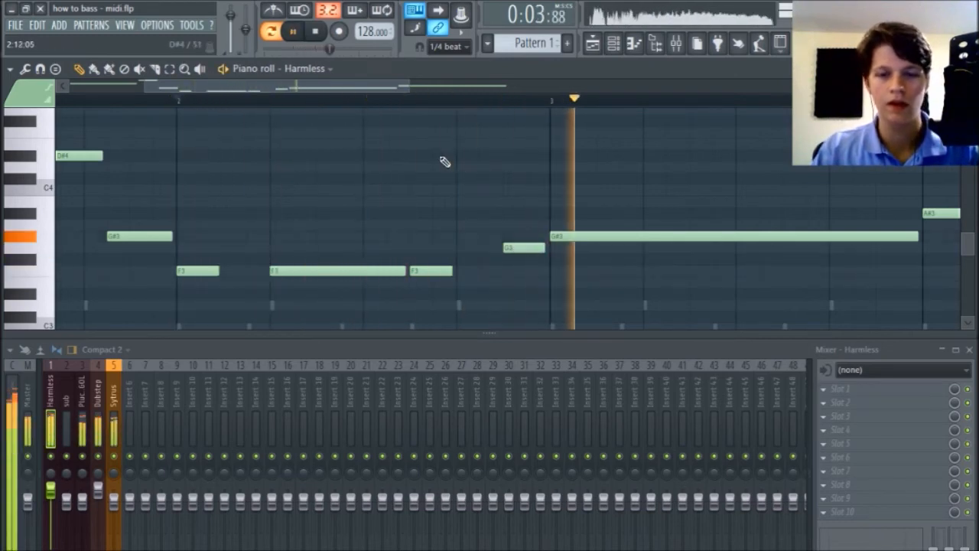
{"action": "left_click_drag", "start_coordinate": [397, 87], "coordinate": [440, 91]}
{"action": "key", "text": "space"}
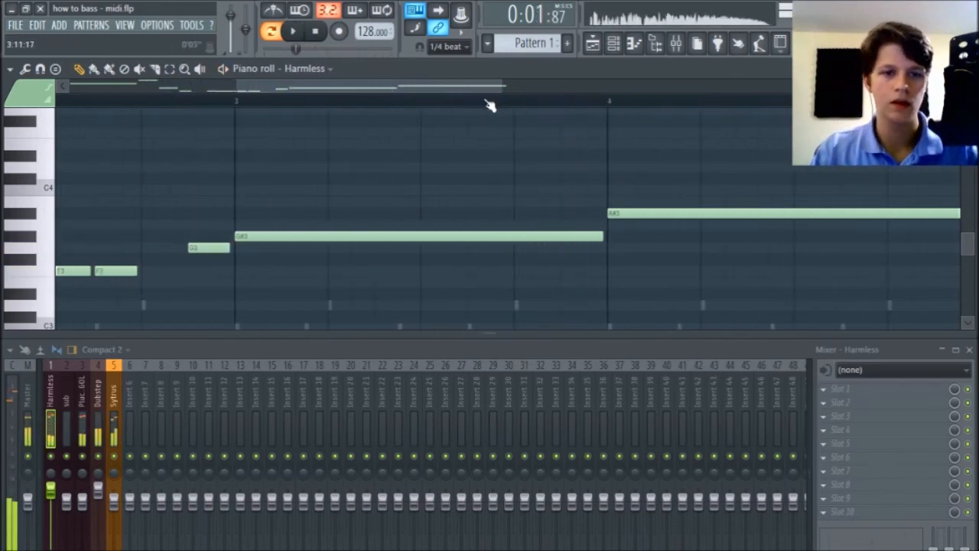
Move the playback position to the start of bar 3 and play a short passage of the G#3 note.
{"action": "key", "text": "KP_Multiply"}
{"action": "scroll", "coordinate": [337, 254], "scroll_direction": "down", "scroll_amount": 3}
{"action": "scroll", "coordinate": [337, 254], "scroll_direction": "up", "scroll_amount": 2}
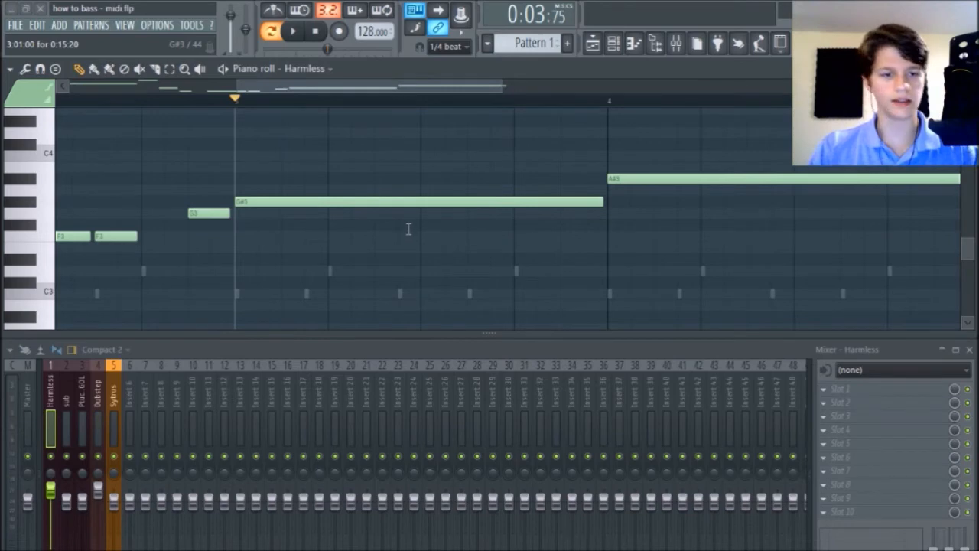
{"action": "key", "text": "space"}
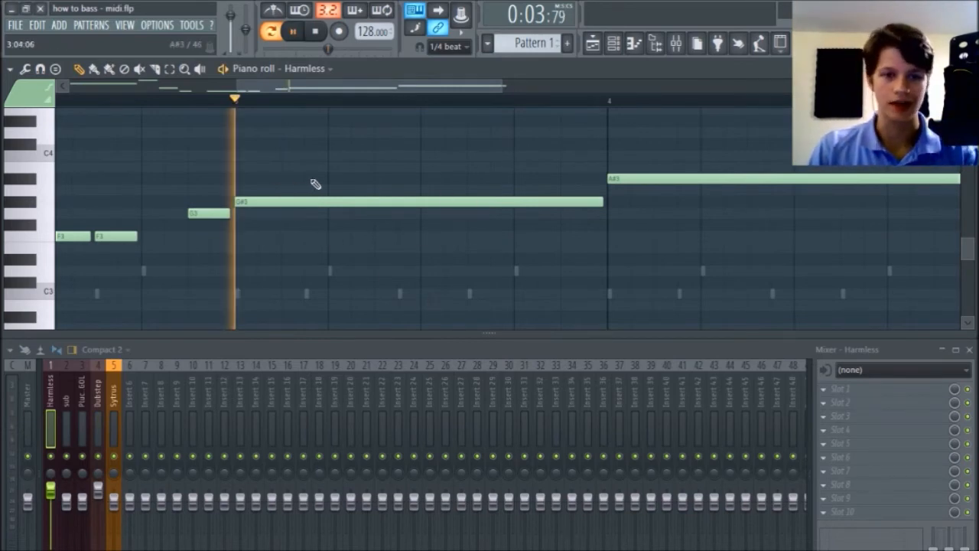
{"action": "key", "text": "space"}
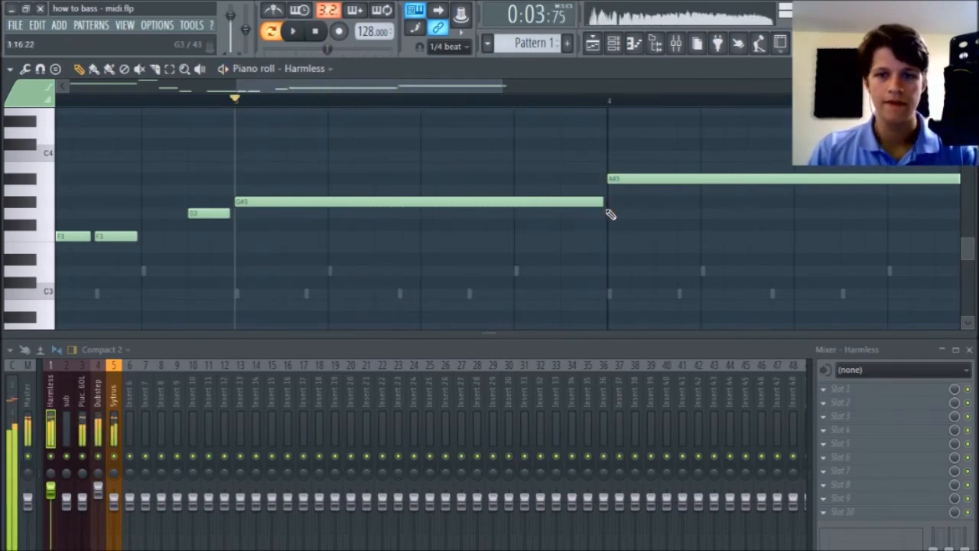
{"action": "left_click", "coordinate": [267, 202]}
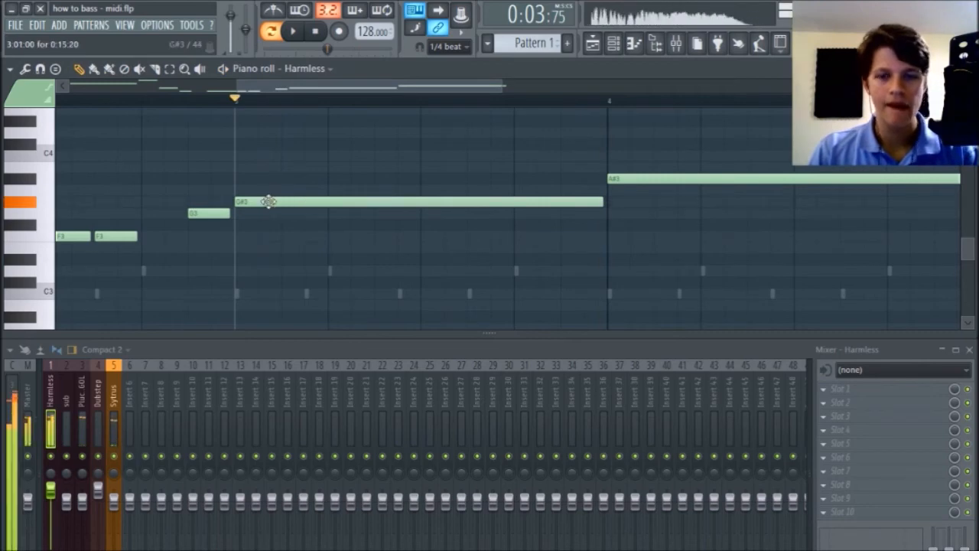
{"action": "left_click_drag", "start_coordinate": [598, 201], "coordinate": [319, 212]}
{"action": "left_click", "coordinate": [297, 202]}
{"action": "left_click_drag", "start_coordinate": [322, 201], "coordinate": [605, 221]}
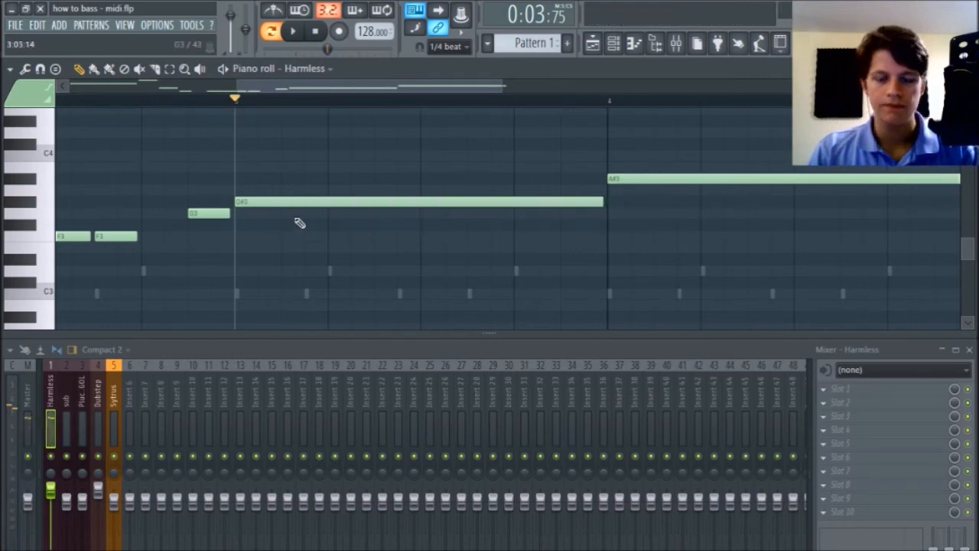
Add a short G#4 note an octave above the G#3 root at 3:04:00 and set its length to 0:01:00.
{"action": "scroll", "coordinate": [321, 203], "scroll_direction": "up", "scroll_amount": 1}
{"action": "left_click", "coordinate": [344, 157]}
{"action": "scroll", "coordinate": [347, 177], "scroll_direction": "up", "scroll_amount": 3}
{"action": "left_click", "coordinate": [348, 258]}
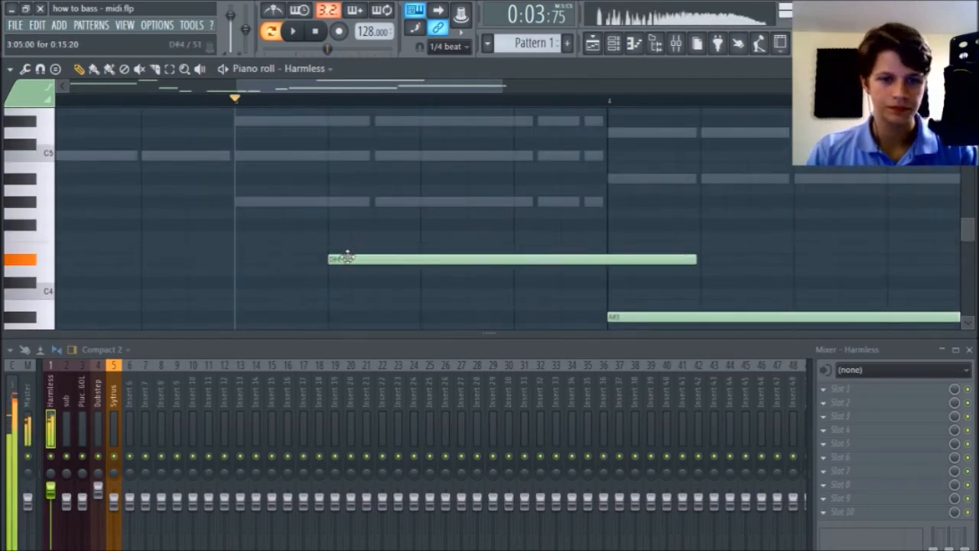
{"action": "left_click_drag", "start_coordinate": [348, 257], "coordinate": [350, 202]}
{"action": "left_click_drag", "start_coordinate": [691, 201], "coordinate": [315, 205]}
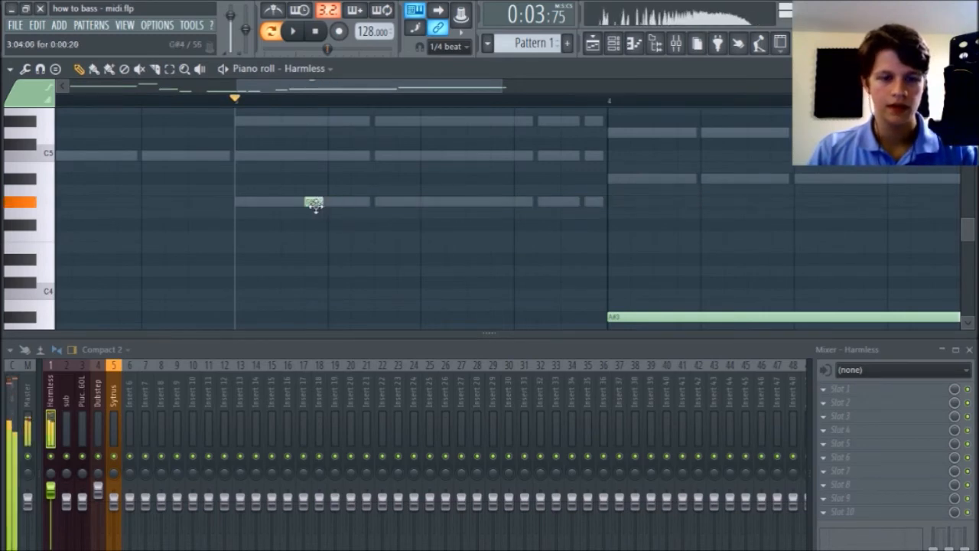
{"action": "scroll", "coordinate": [330, 104], "scroll_direction": "up", "scroll_amount": 3}
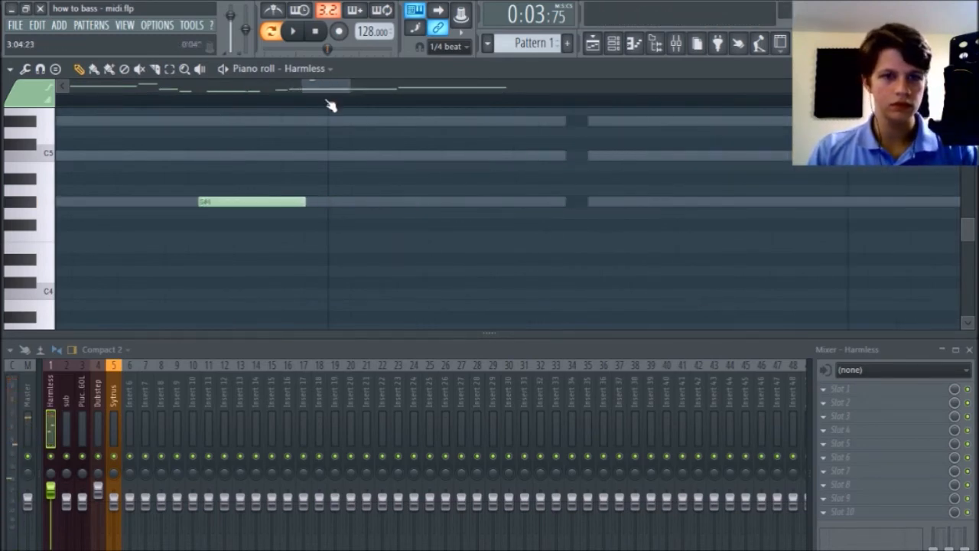
{"action": "left_click_drag", "start_coordinate": [304, 202], "coordinate": [325, 206]}
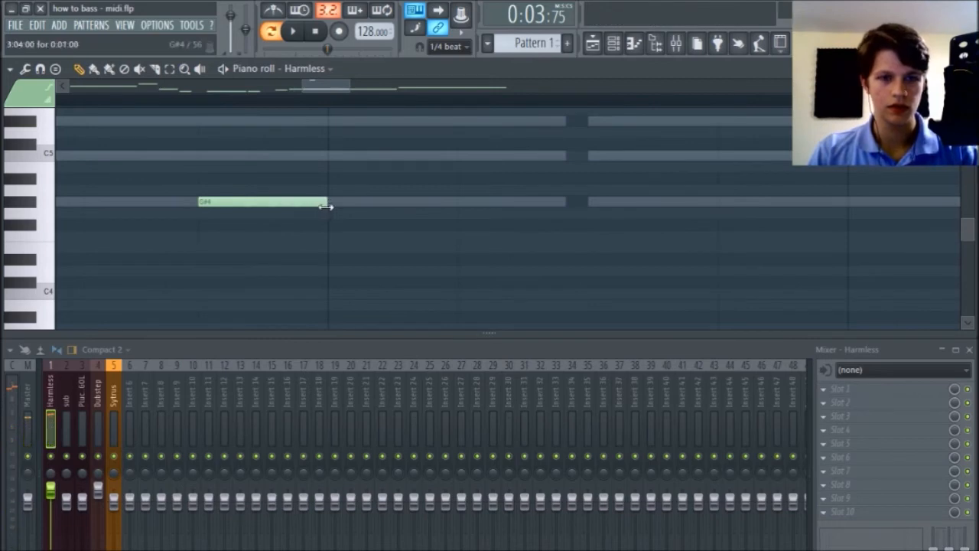
Try adjusting the G#4 note's end, switching the snap setting to Bar and back to 1/4 beat.
{"action": "scroll", "coordinate": [296, 100], "scroll_direction": "down", "scroll_amount": 4}
{"action": "scroll", "coordinate": [362, 156], "scroll_direction": "down", "scroll_amount": 5}
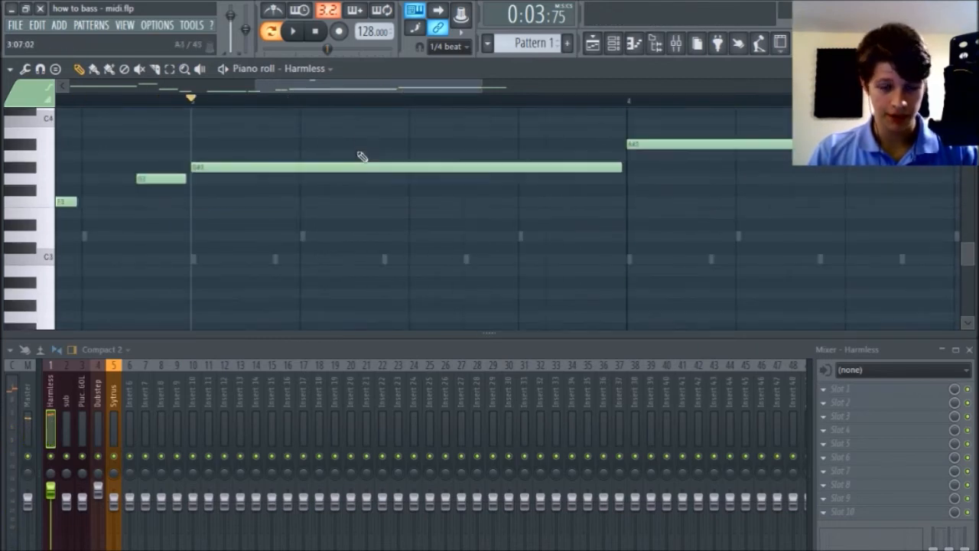
{"action": "scroll", "coordinate": [362, 156], "scroll_direction": "up", "scroll_amount": 3}
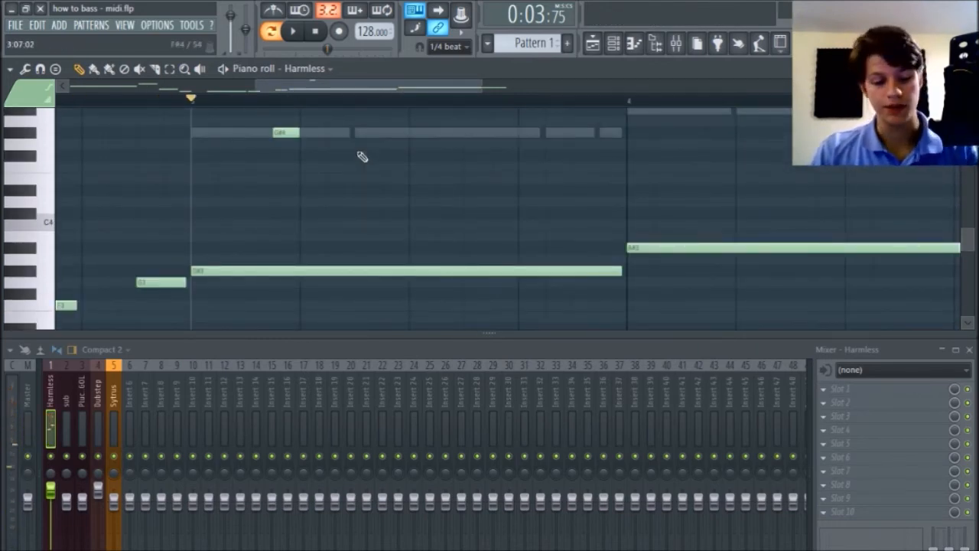
{"action": "left_click_drag", "start_coordinate": [302, 133], "coordinate": [301, 155]}
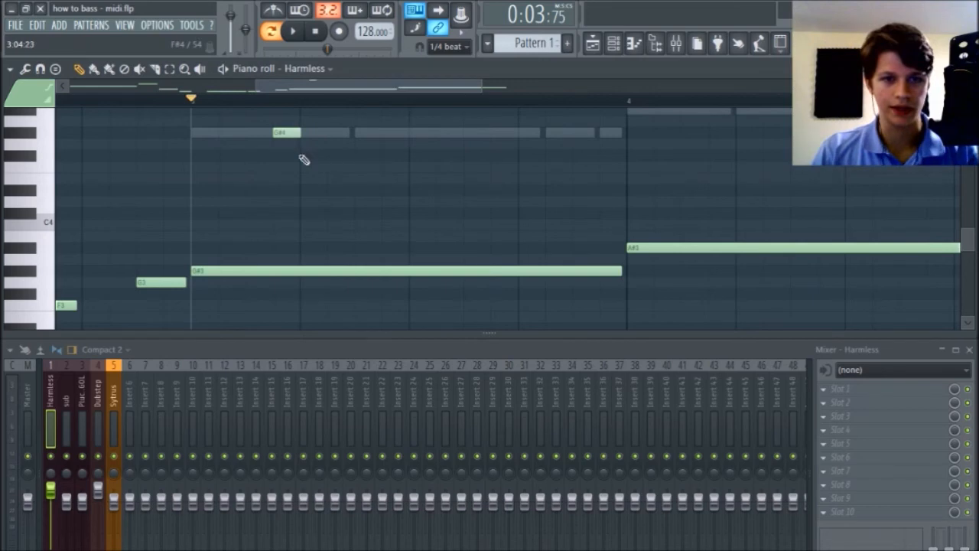
{"action": "left_click", "coordinate": [451, 50]}
{"action": "left_click", "coordinate": [454, 288]}
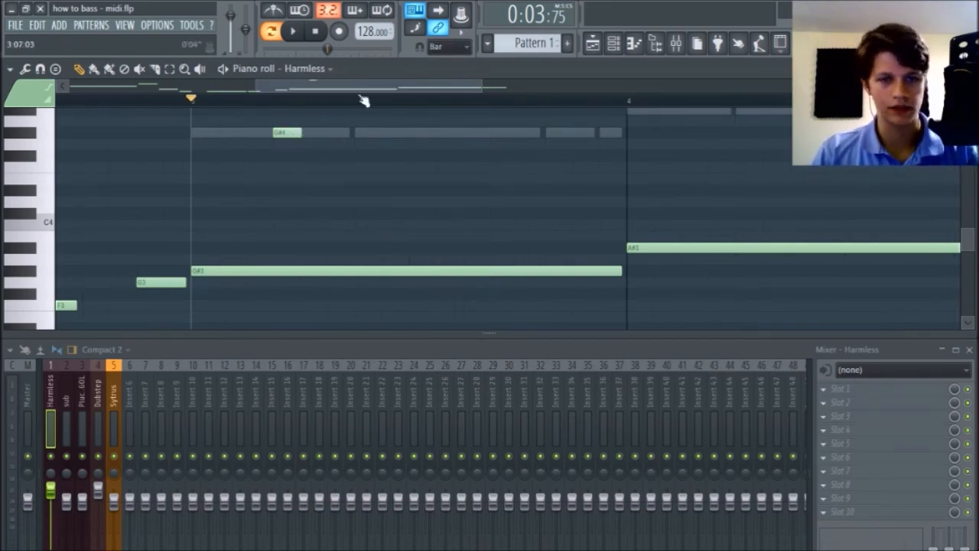
{"action": "left_click", "coordinate": [452, 50]}
{"action": "left_click", "coordinate": [460, 202]}
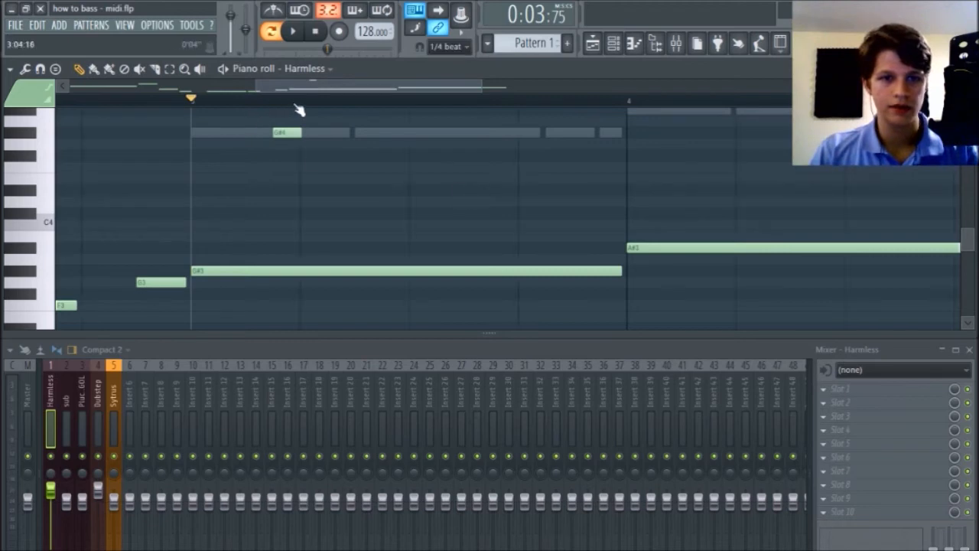
Align the end of the short G#4 note with the next beat line in bar 3.
{"action": "scroll", "coordinate": [299, 126], "scroll_direction": "up", "scroll_amount": 4}
{"action": "left_click_drag", "start_coordinate": [303, 125], "coordinate": [298, 125]}
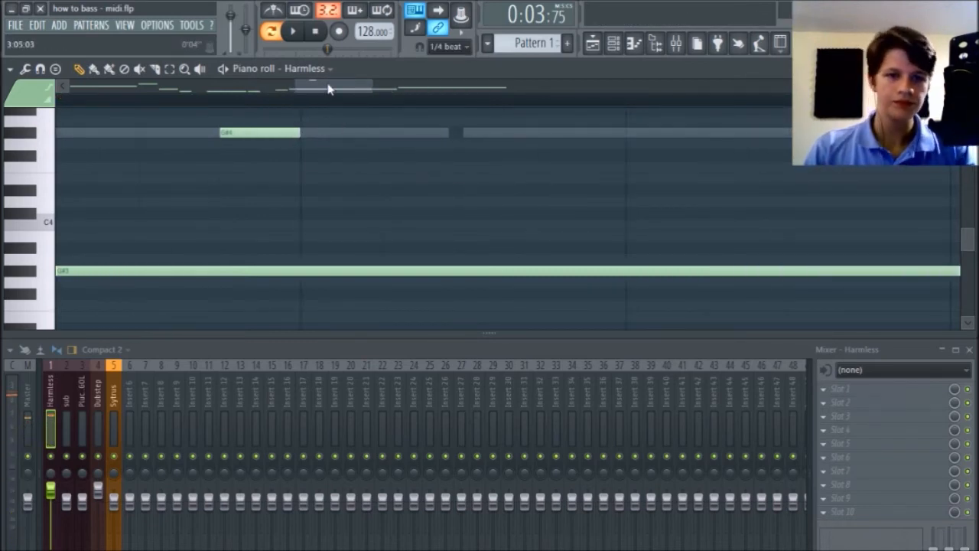
{"action": "left_click_drag", "start_coordinate": [370, 83], "coordinate": [405, 84]}
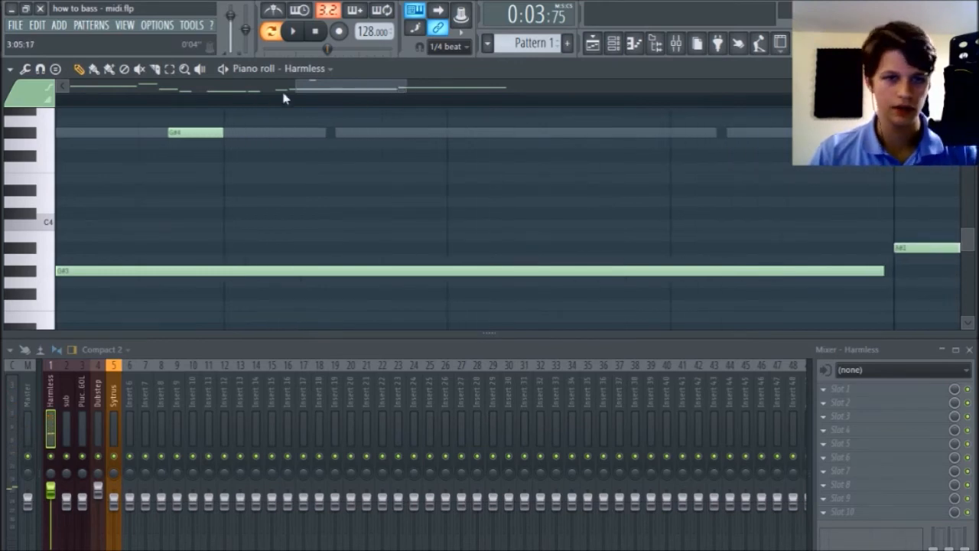
Turn the short G#4 note in bar 3 into a slide note.
{"action": "left_click_drag", "start_coordinate": [294, 90], "coordinate": [275, 90]}
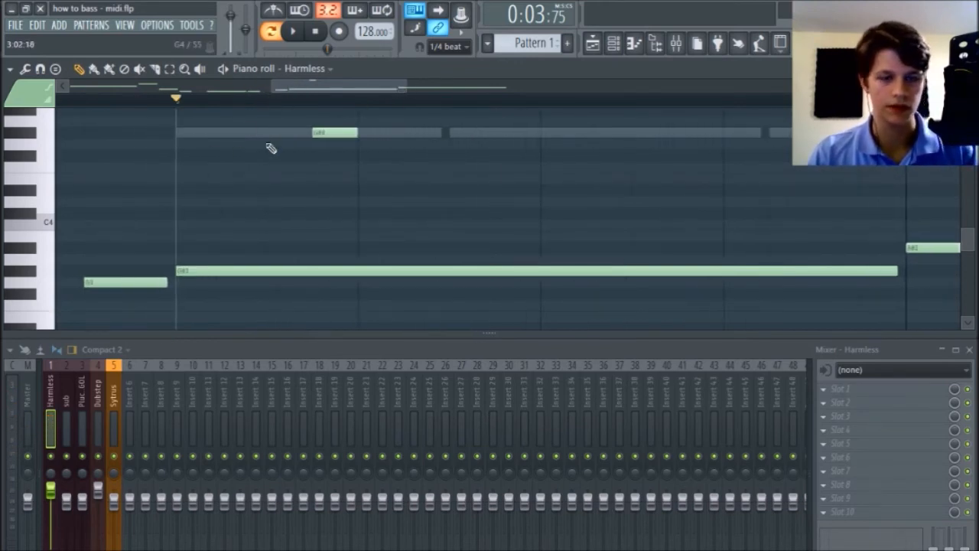
{"action": "key", "text": "space"}
{"action": "key", "text": "space"}
{"action": "left_click", "coordinate": [339, 133]}
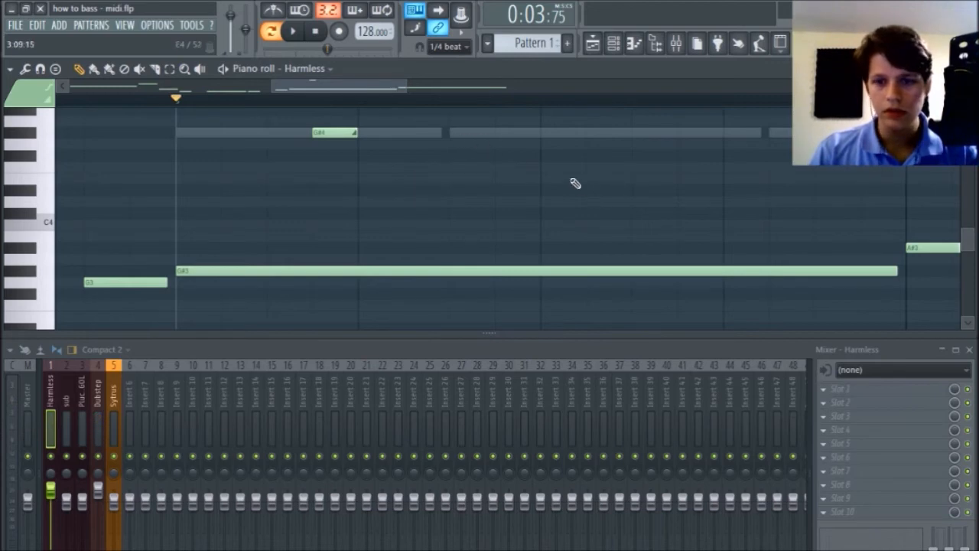
Set the snap to 1/2 beat and shorten the G#3 root note in bar 3 to a length of 0:09:20.
{"action": "scroll", "coordinate": [604, 212], "scroll_direction": "down", "scroll_amount": 3}
{"action": "scroll", "coordinate": [603, 215], "scroll_direction": "up", "scroll_amount": 3}
{"action": "scroll", "coordinate": [604, 214], "scroll_direction": "up", "scroll_amount": 1}
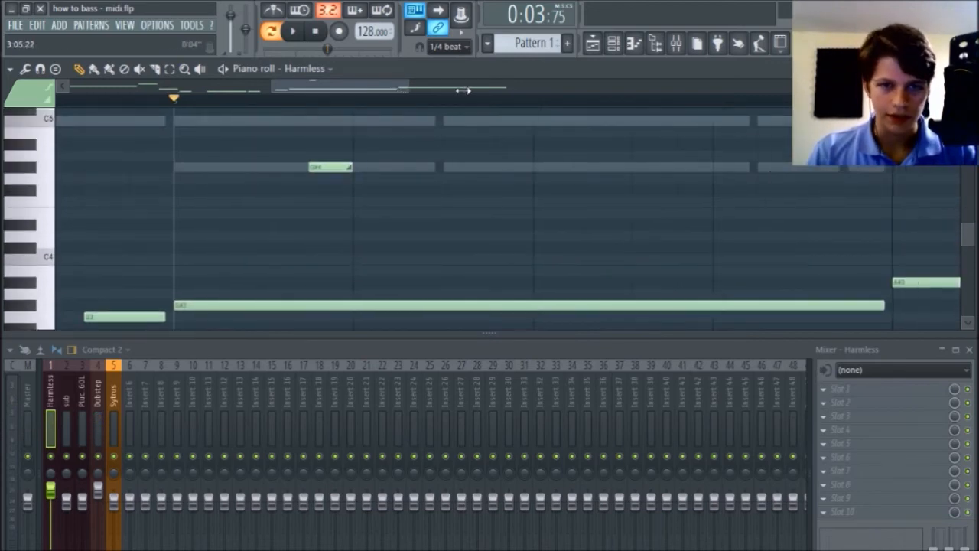
{"action": "left_click_drag", "start_coordinate": [462, 90], "coordinate": [492, 90]}
{"action": "scroll", "coordinate": [494, 199], "scroll_direction": "down", "scroll_amount": 1}
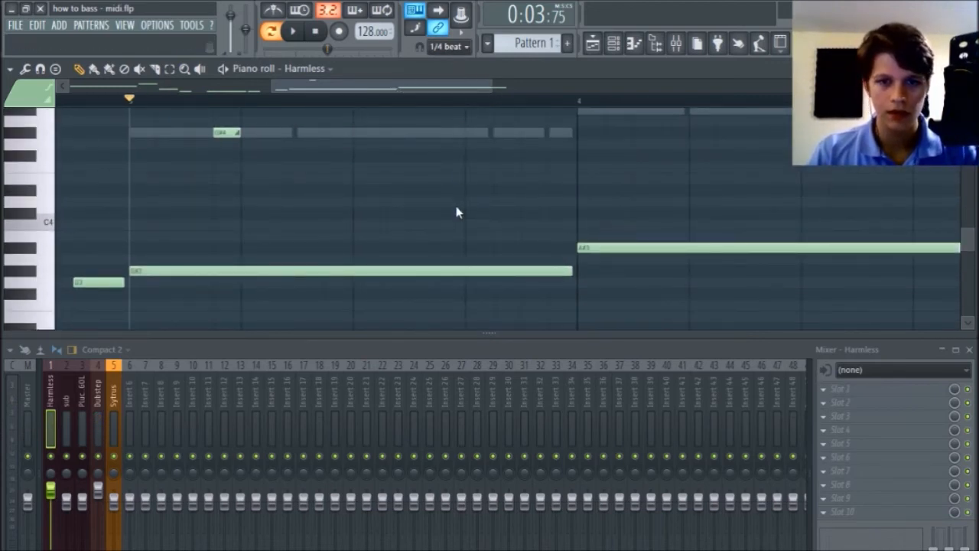
{"action": "left_click", "coordinate": [454, 48]}
{"action": "left_click", "coordinate": [450, 224]}
{"action": "left_click_drag", "start_coordinate": [567, 270], "coordinate": [417, 271]}
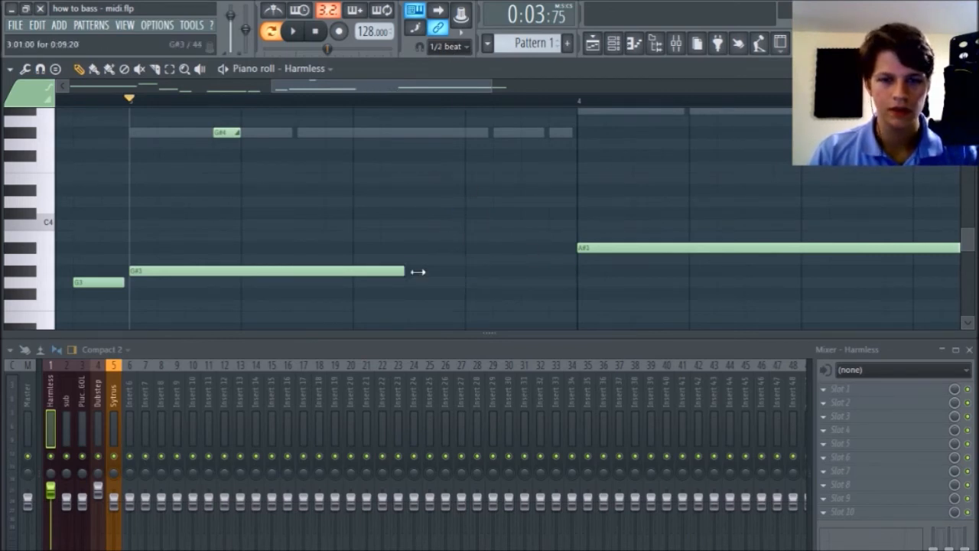
Add a short G#3 slide note over the G#3 root, ending on the third beat of bar 3, with the snap back at 1/4 beat.
{"action": "left_click", "coordinate": [371, 236]}
{"action": "left_click", "coordinate": [226, 131]}
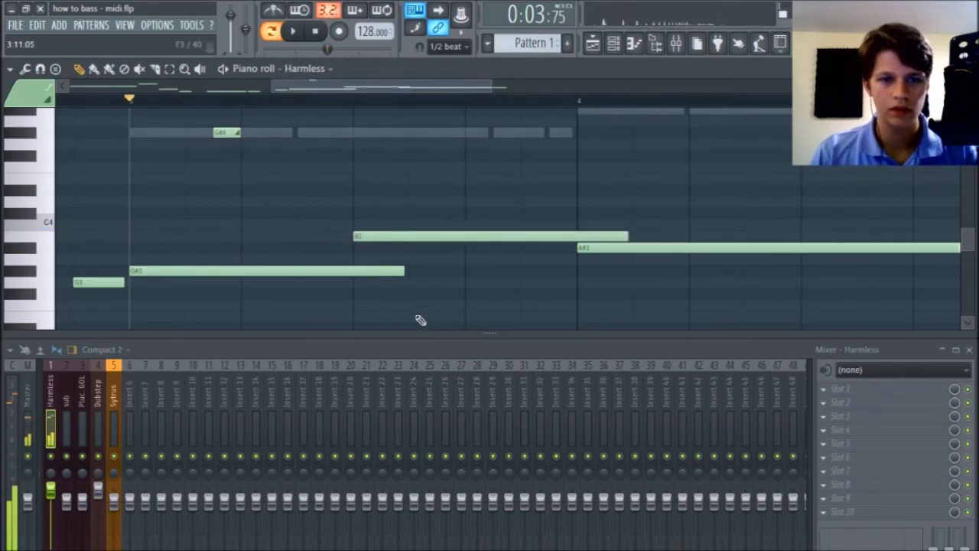
{"action": "left_click", "coordinate": [419, 271]}
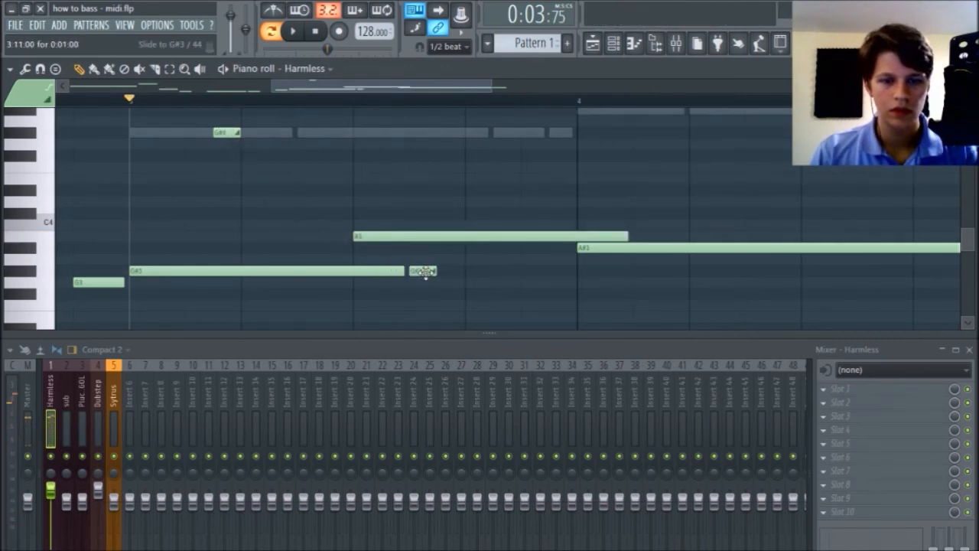
{"action": "left_click_drag", "start_coordinate": [425, 272], "coordinate": [394, 270]}
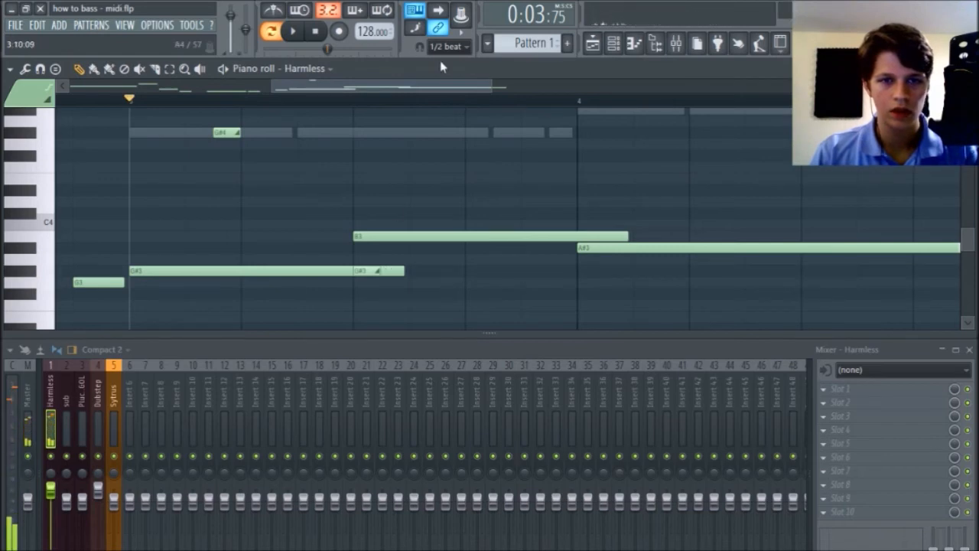
{"action": "left_click_drag", "start_coordinate": [394, 271], "coordinate": [336, 270]}
{"action": "right_click", "coordinate": [388, 238]}
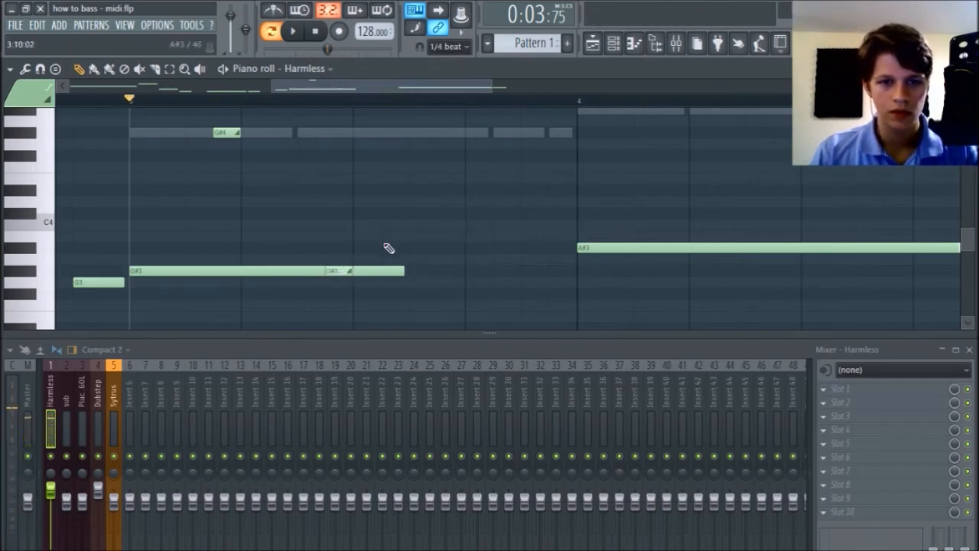
Add an A#3 note at 3:11:00 with a length of 0:01:20.
{"action": "left_click", "coordinate": [408, 224]}
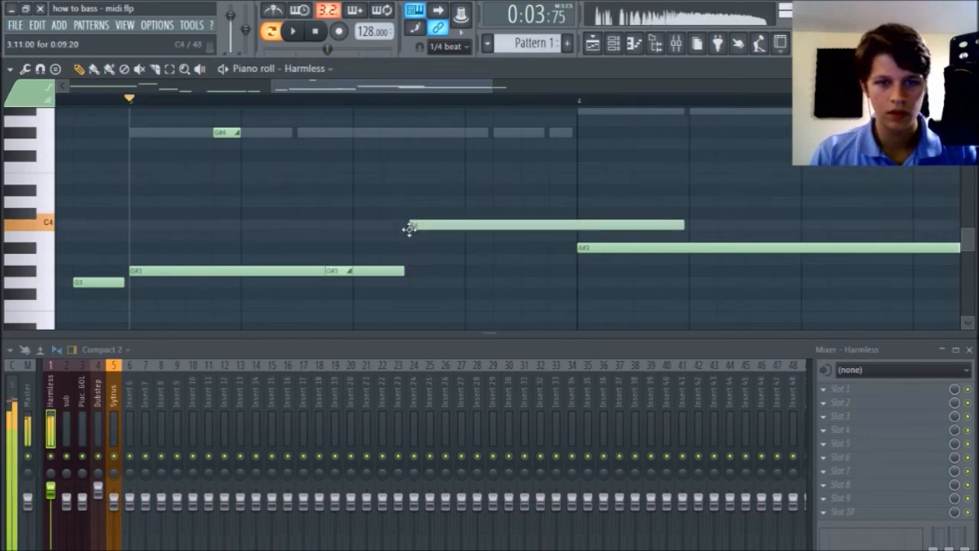
{"action": "left_click_drag", "start_coordinate": [682, 224], "coordinate": [420, 249]}
{"action": "left_click", "coordinate": [439, 238]}
{"action": "right_click", "coordinate": [451, 237]}
{"action": "left_click", "coordinate": [420, 226]}
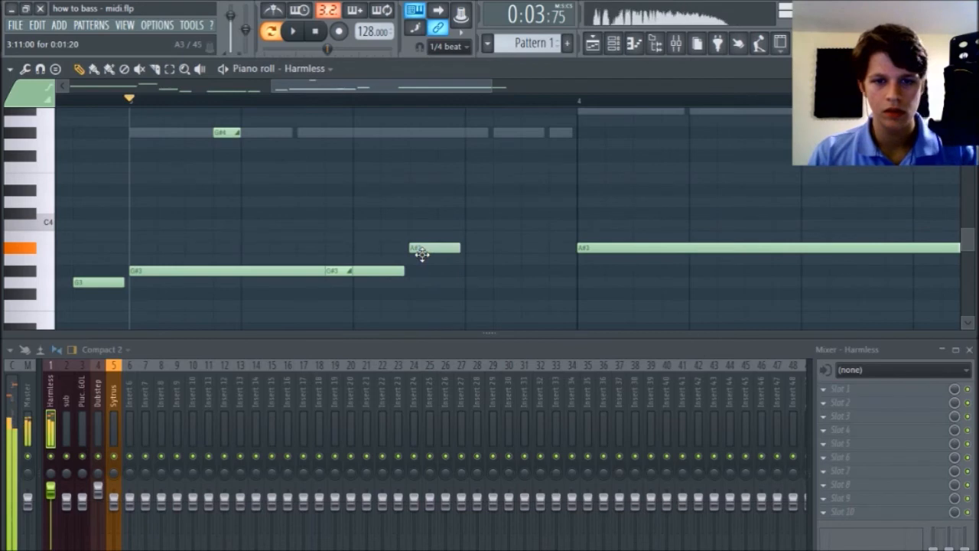
Continue bar 3 with a C4 note at 3:13:00, a shortened G#3 at 3:15:00 and a short A3 at 3:16:00.
{"action": "left_click", "coordinate": [465, 224]}
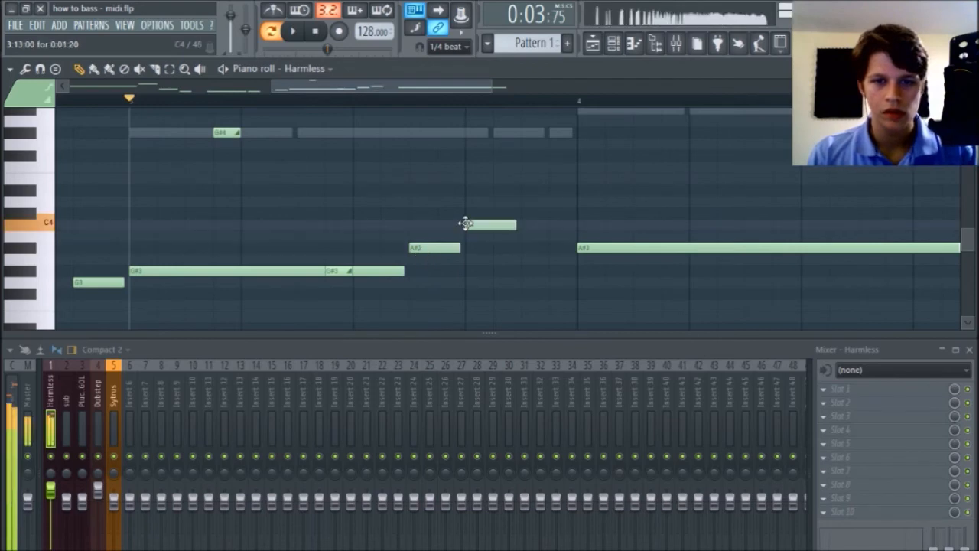
{"action": "left_click", "coordinate": [522, 270]}
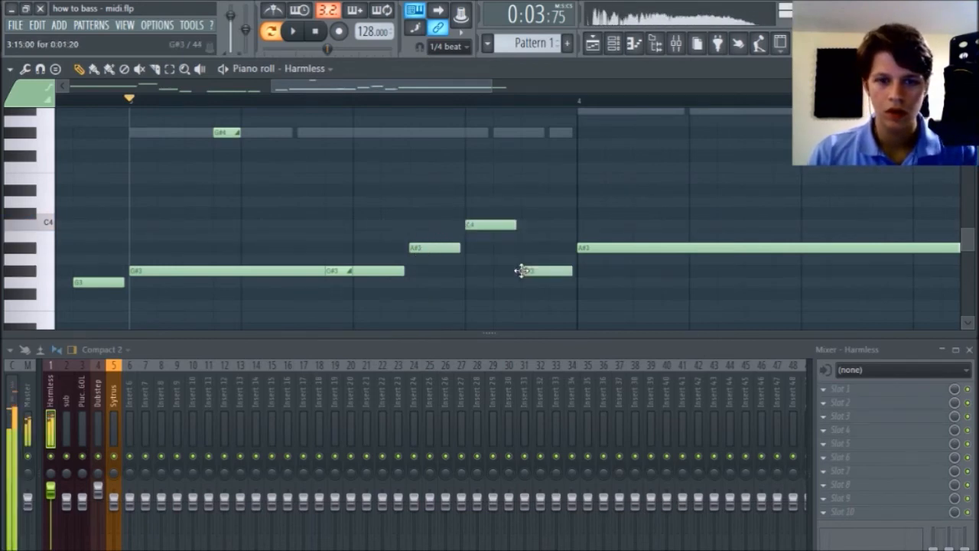
{"action": "left_click_drag", "start_coordinate": [567, 272], "coordinate": [545, 271]}
{"action": "left_click", "coordinate": [560, 260]}
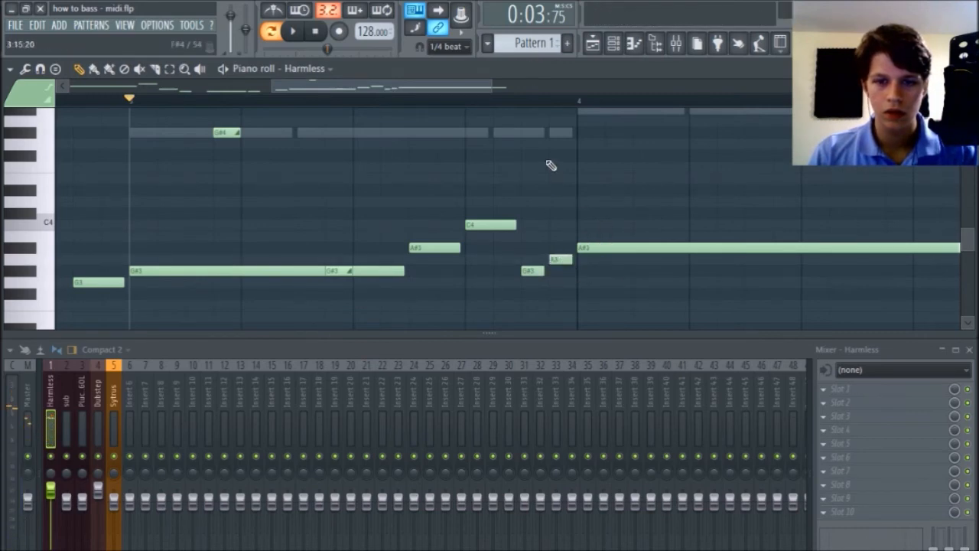
Play the bassline repeatedly from bar 3 into bar 4 to check the new notes.
{"action": "key", "text": "space"}
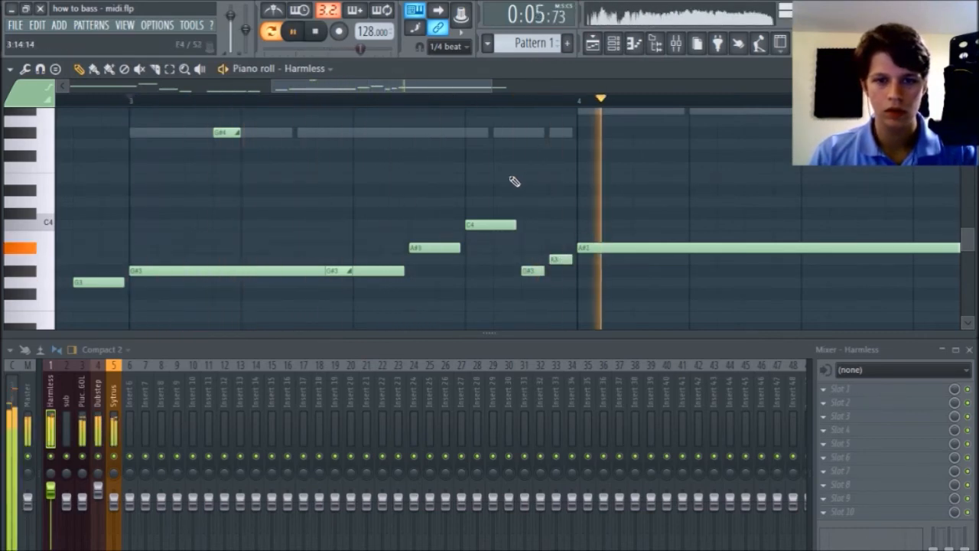
{"action": "key", "text": "space"}
{"action": "key", "text": "space"}
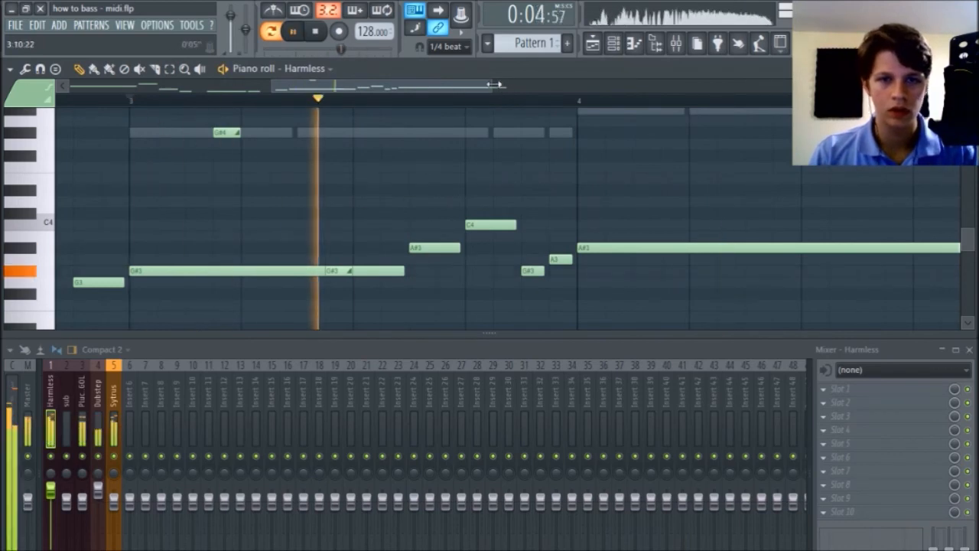
{"action": "left_click_drag", "start_coordinate": [493, 85], "coordinate": [609, 95]}
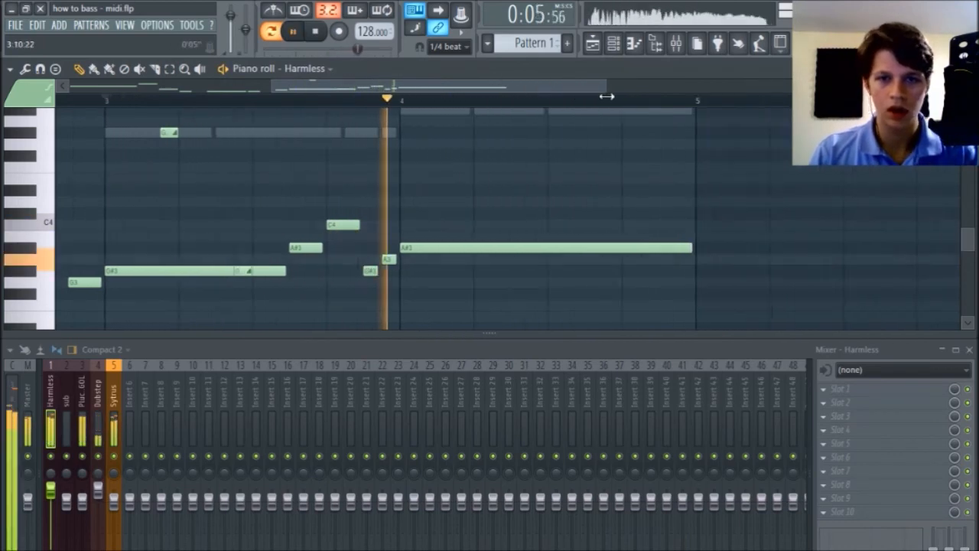
{"action": "left_click", "coordinate": [269, 90]}
{"action": "key", "text": "space"}
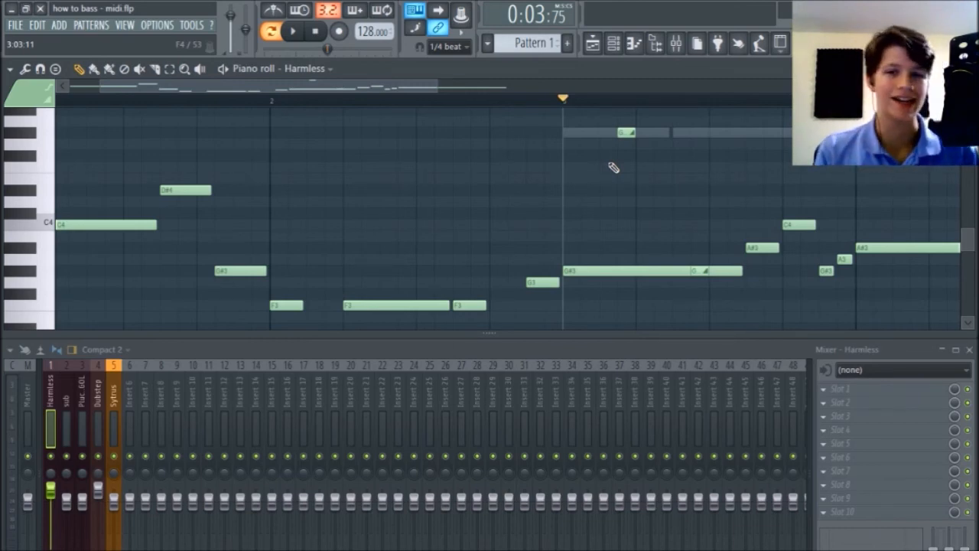
{"action": "key", "text": "space"}
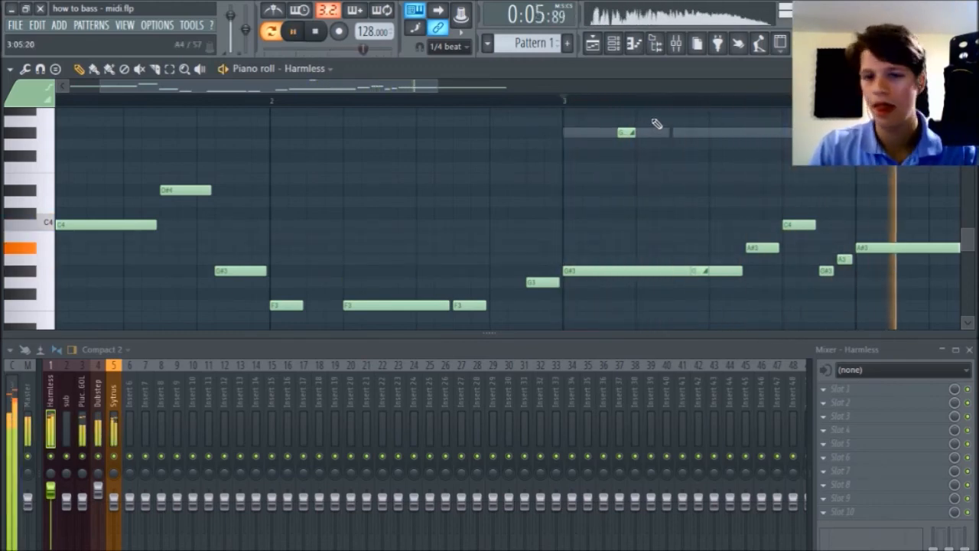
{"action": "left_click", "coordinate": [612, 102]}
{"action": "scroll", "coordinate": [655, 135], "scroll_direction": "right", "scroll_amount": 2}
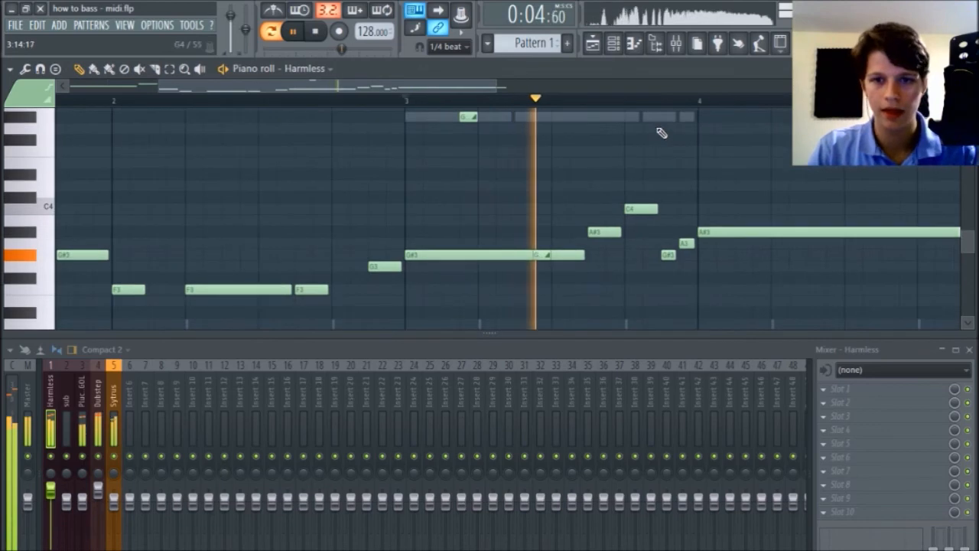
{"action": "scroll", "coordinate": [671, 110], "scroll_direction": "up", "scroll_amount": 2}
{"action": "key", "text": "space"}
Replace the short G#3 and A3 pair at the end of bar 3 with one G#3 note reaching bar 4, and play it back.
{"action": "right_click", "coordinate": [694, 244]}
{"action": "left_click_drag", "start_coordinate": [685, 255], "coordinate": [716, 255]}
{"action": "key", "text": "space"}
{"action": "key", "text": "space"}
{"action": "key", "text": "space"}
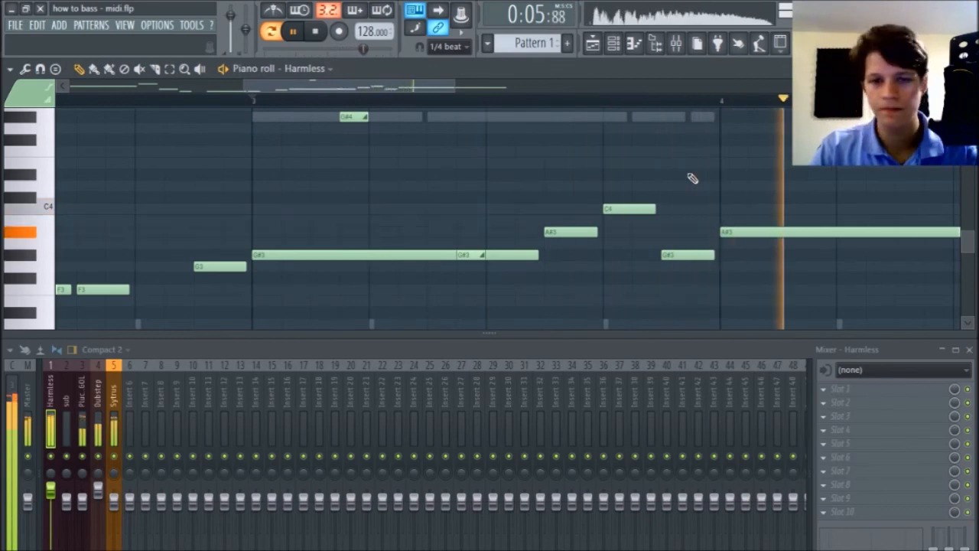
{"action": "key", "text": "space"}
{"action": "key", "text": "space"}
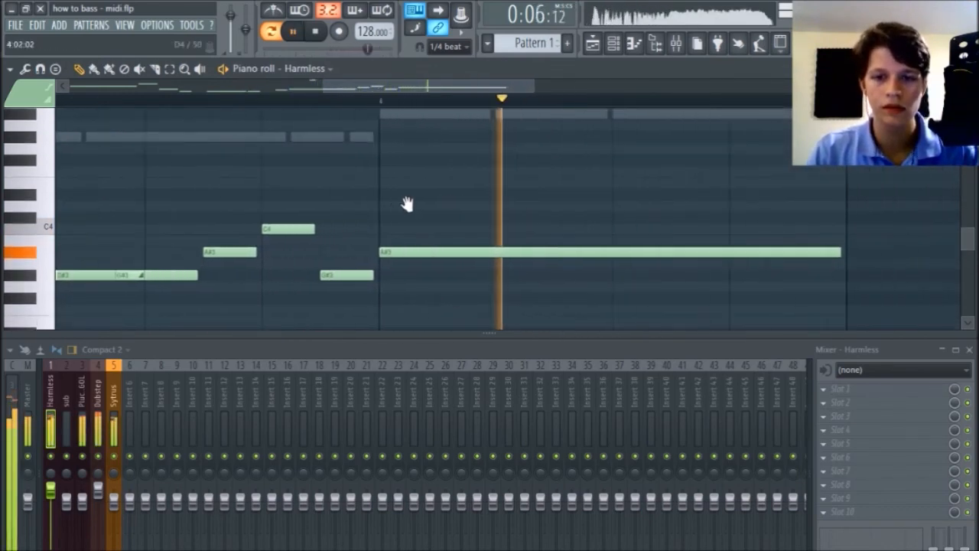
{"action": "key", "text": "space"}
Shorten the A#3 note at the start of bar 4 and repeat it at 4:05:00 and 4:09:00.
{"action": "left_click_drag", "start_coordinate": [651, 254], "coordinate": [242, 255]}
{"action": "left_click", "coordinate": [308, 254]}
{"action": "left_click", "coordinate": [428, 254]}
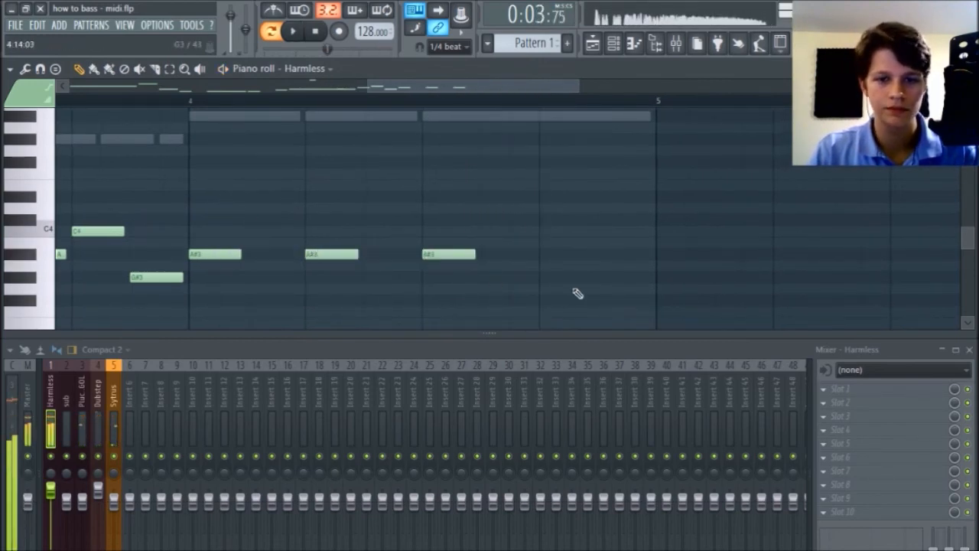
Add a G#3 note at 4:15:00 and play back bars 3 and 4.
{"action": "left_click", "coordinate": [609, 277]}
{"action": "key", "text": "space"}
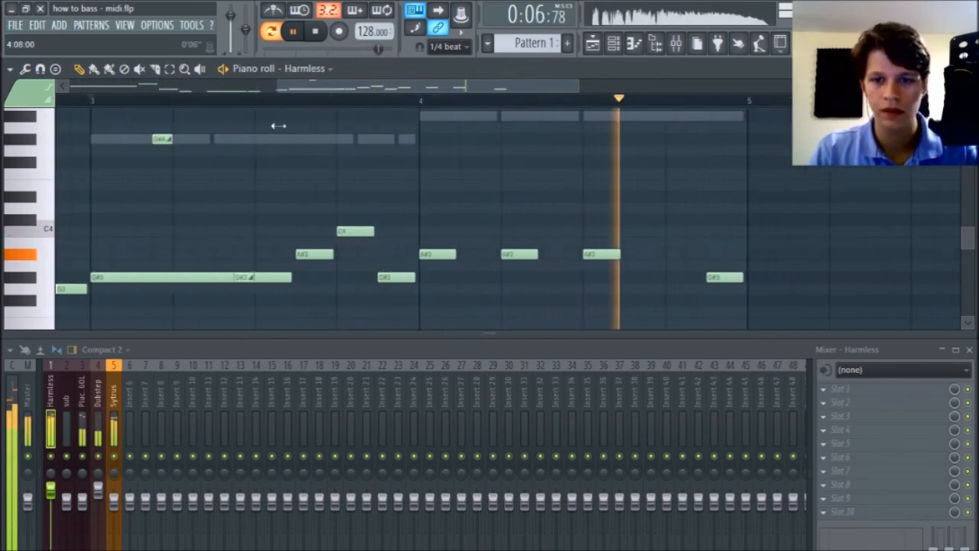
{"action": "key", "text": "space"}
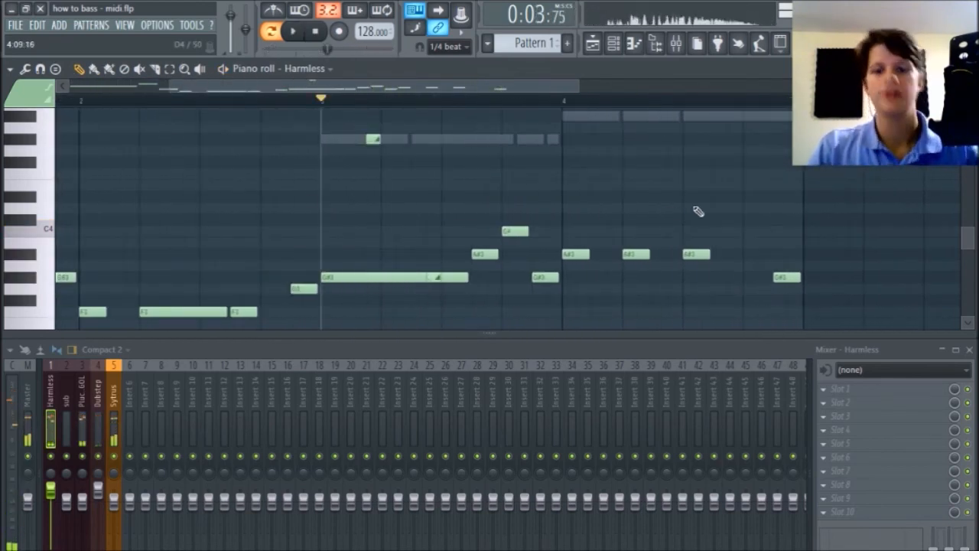
Examine how the bass notes in bars 1 to 4 relate to the ghost chord notes above them.
{"action": "scroll", "coordinate": [696, 212], "scroll_direction": "up", "scroll_amount": 3}
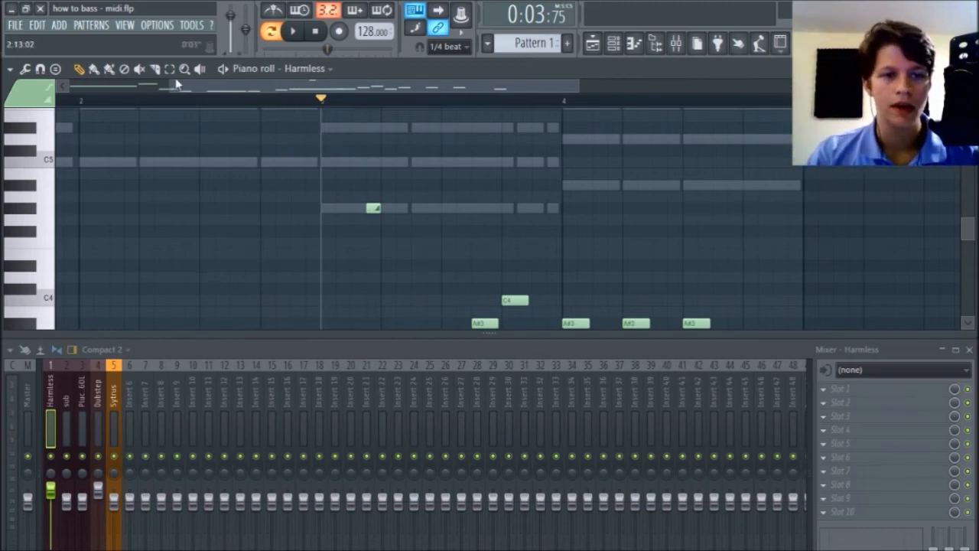
{"action": "left_click_drag", "start_coordinate": [173, 85], "coordinate": [289, 96]}
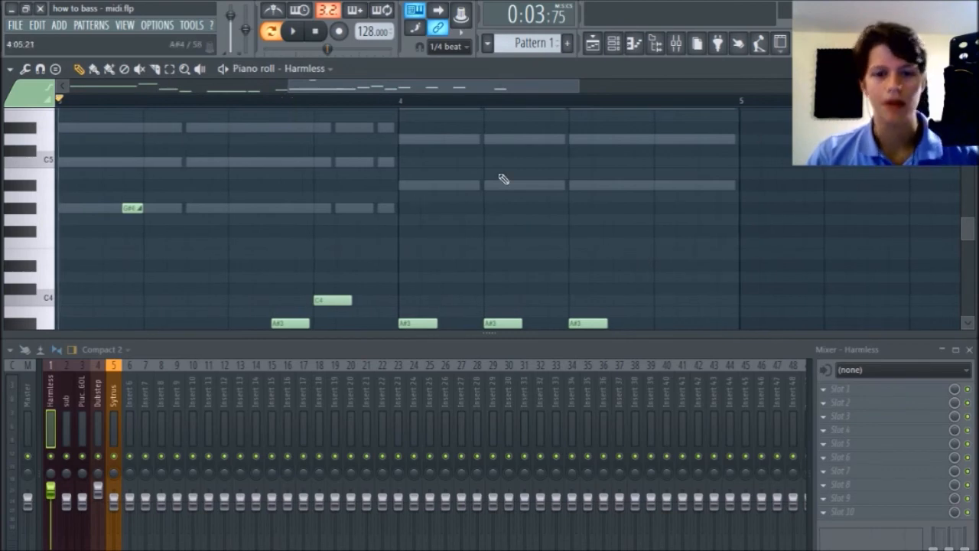
{"action": "left_click_drag", "start_coordinate": [423, 97], "coordinate": [108, 100]}
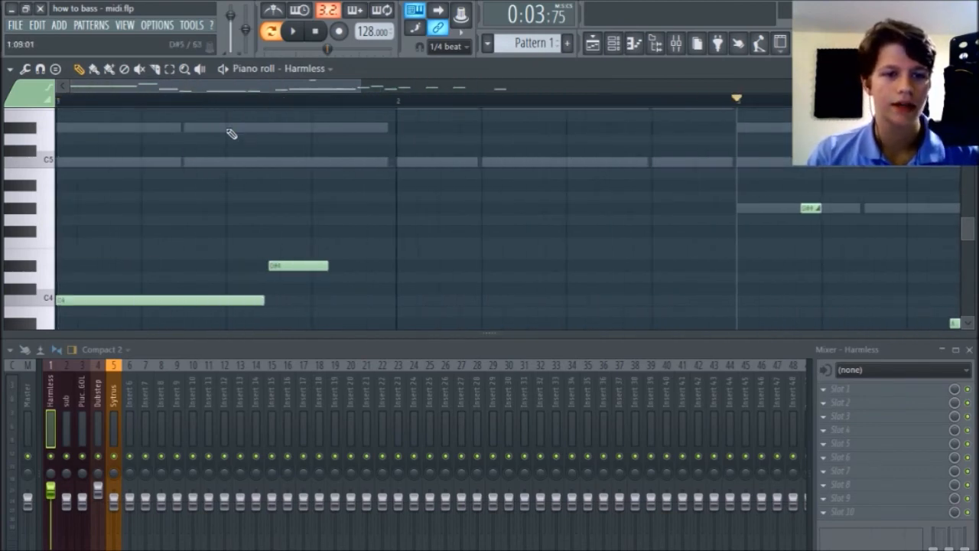
{"action": "scroll", "coordinate": [271, 179], "scroll_direction": "up", "scroll_amount": 4}
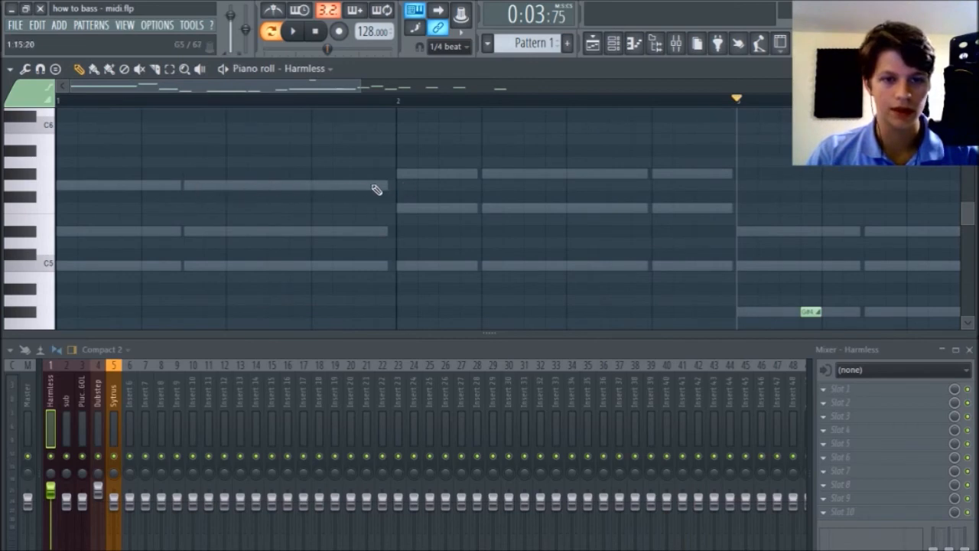
{"action": "scroll", "coordinate": [376, 190], "scroll_direction": "down", "scroll_amount": 8}
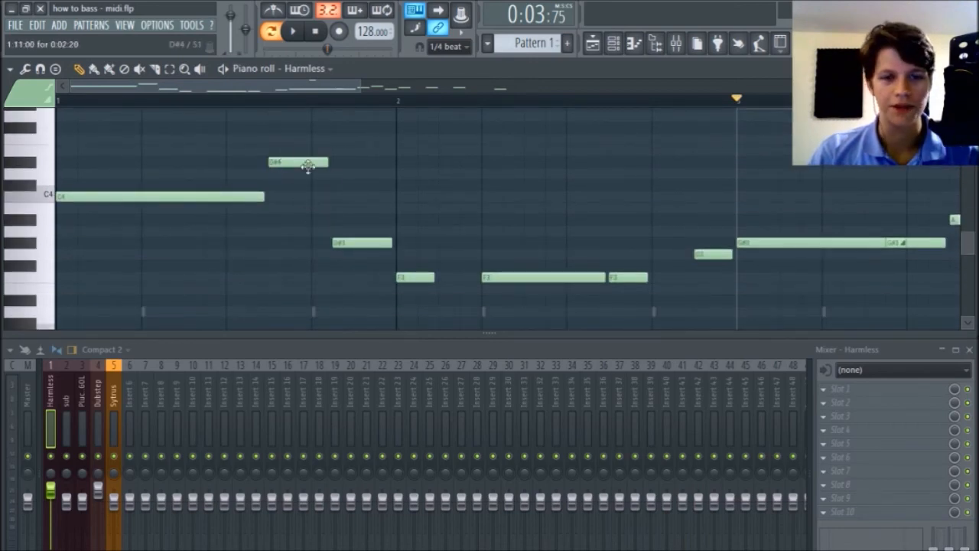
{"action": "left_click_drag", "start_coordinate": [299, 86], "coordinate": [605, 87]}
{"action": "left_click_drag", "start_coordinate": [449, 87], "coordinate": [412, 89]}
{"action": "scroll", "coordinate": [422, 177], "scroll_direction": "up", "scroll_amount": 7}
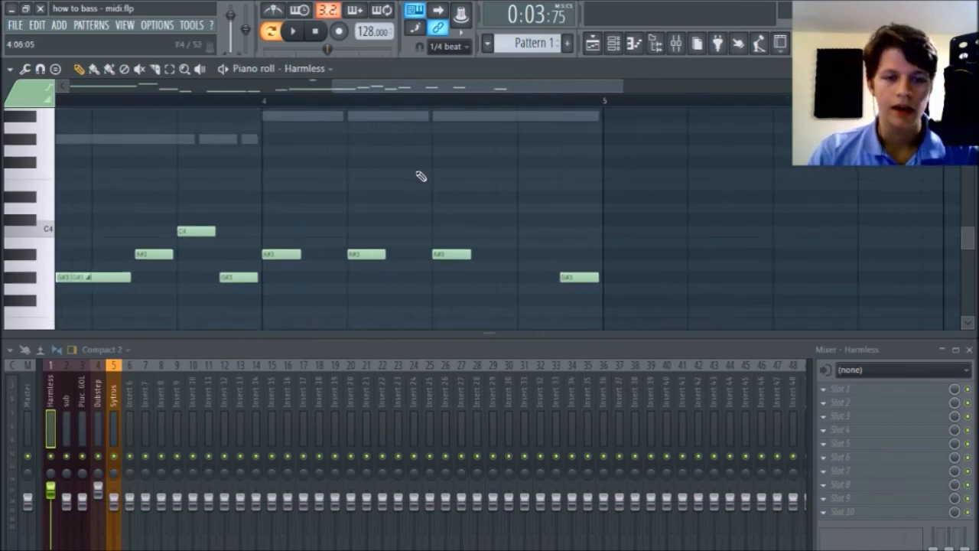
{"action": "scroll", "coordinate": [422, 176], "scroll_direction": "down", "scroll_amount": 6}
{"action": "scroll", "coordinate": [421, 184], "scroll_direction": "up", "scroll_amount": 3}
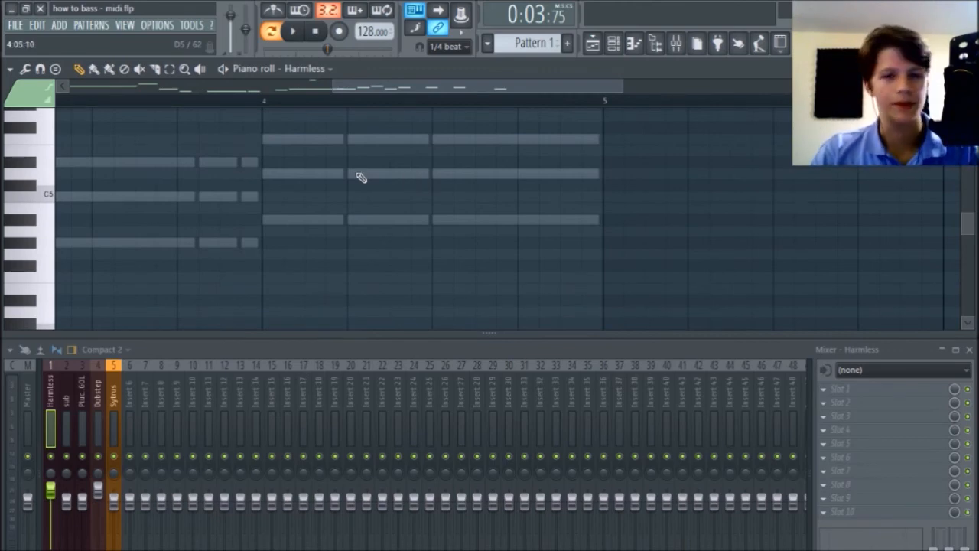
{"action": "scroll", "coordinate": [430, 189], "scroll_direction": "down", "scroll_amount": 3}
{"action": "scroll", "coordinate": [430, 190], "scroll_direction": "down", "scroll_amount": 1}
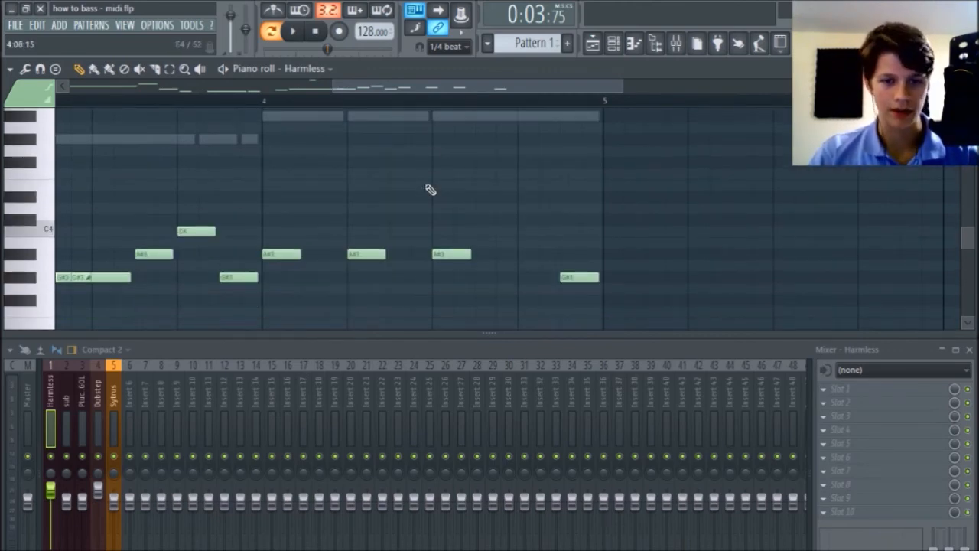
{"action": "scroll", "coordinate": [376, 181], "scroll_direction": "up", "scroll_amount": 3}
{"action": "left_click_drag", "start_coordinate": [501, 87], "coordinate": [506, 109]}
{"action": "scroll", "coordinate": [501, 137], "scroll_direction": "down", "scroll_amount": 2}
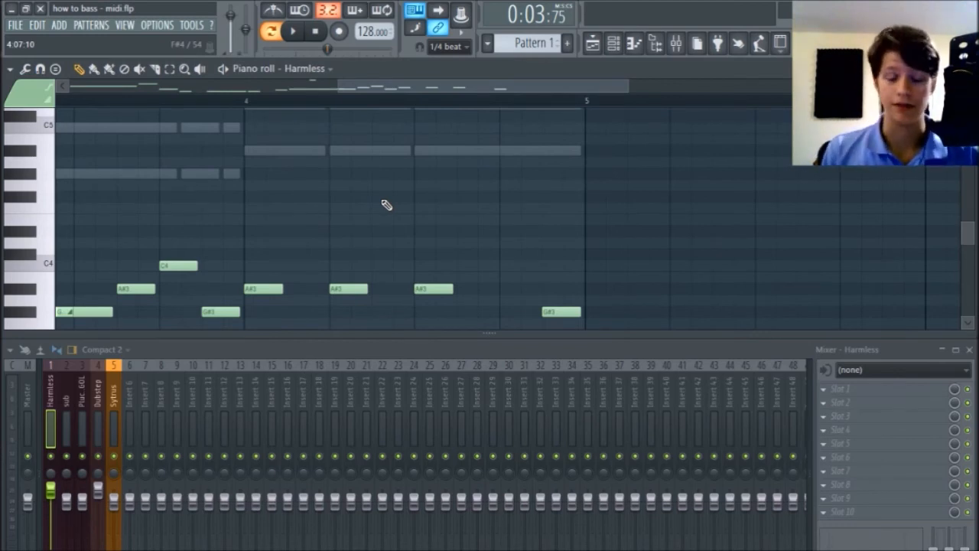
Play the bassline from the start of the pattern.
{"action": "mouse_move", "coordinate": [359, 86]}
{"action": "left_mouse_down"}
{"action": "mouse_move", "coordinate": [135, 76]}
{"action": "mouse_move", "coordinate": [243, 94]}
{"action": "mouse_move", "coordinate": [411, 87]}
{"action": "mouse_move", "coordinate": [374, 87]}
{"action": "left_mouse_up"}
{"action": "left_click", "coordinate": [162, 99]}
{"action": "key", "text": "space"}
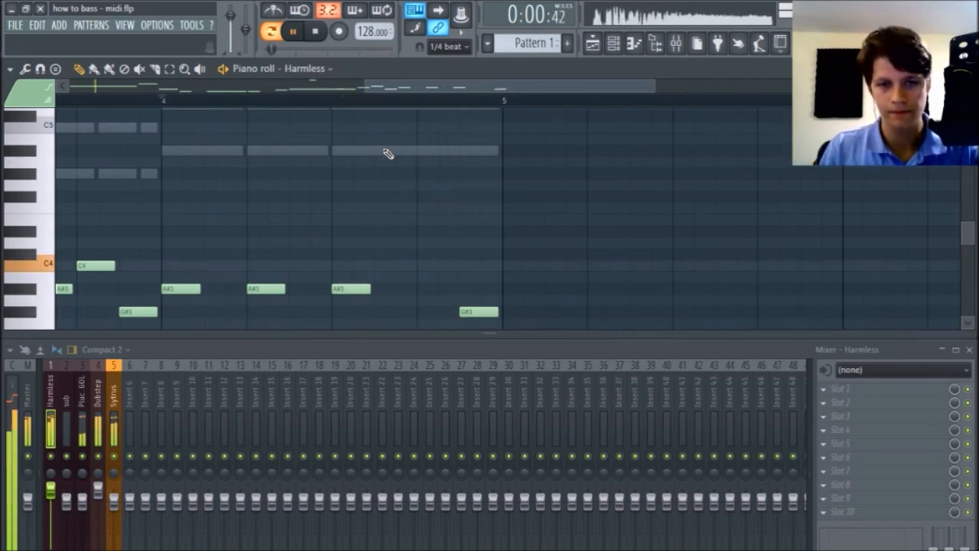
Fit all four bars in view and replay the complete bassline from the start of the pattern.
{"action": "left_click_drag", "start_coordinate": [433, 87], "coordinate": [131, 99]}
{"action": "key", "text": "space"}
{"action": "left_click_drag", "start_coordinate": [362, 87], "coordinate": [723, 90]}
{"action": "scroll", "coordinate": [705, 214], "scroll_direction": "down", "scroll_amount": 2}
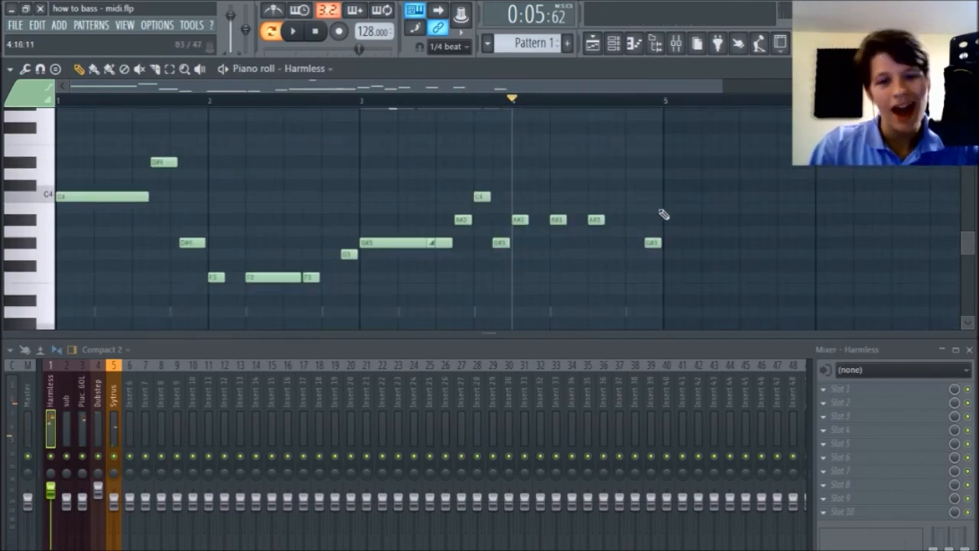
{"action": "scroll", "coordinate": [703, 209], "scroll_direction": "down", "scroll_amount": 1}
{"action": "scroll", "coordinate": [704, 209], "scroll_direction": "up", "scroll_amount": 2}
{"action": "left_click_drag", "start_coordinate": [722, 83], "coordinate": [16, 107]}
{"action": "key", "text": "space"}
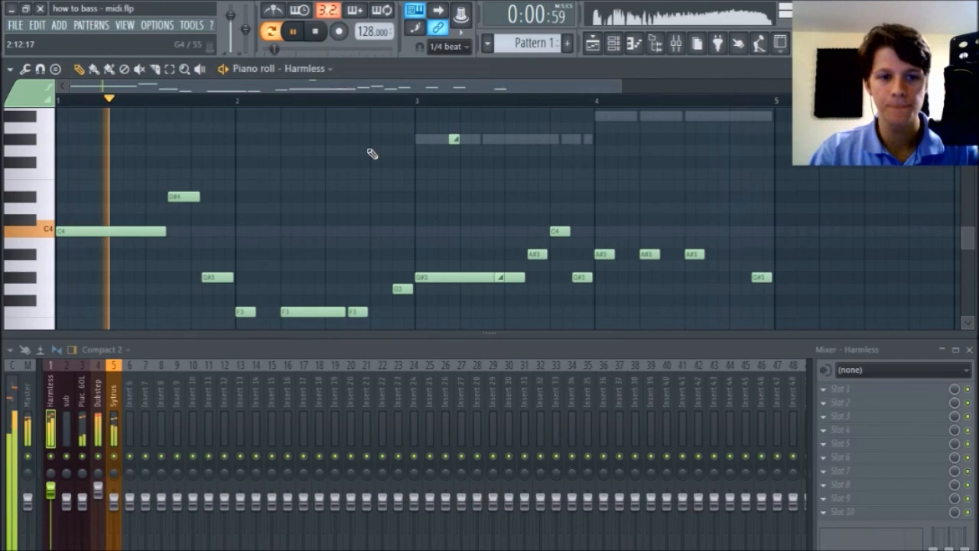
{"action": "key", "text": "space"}
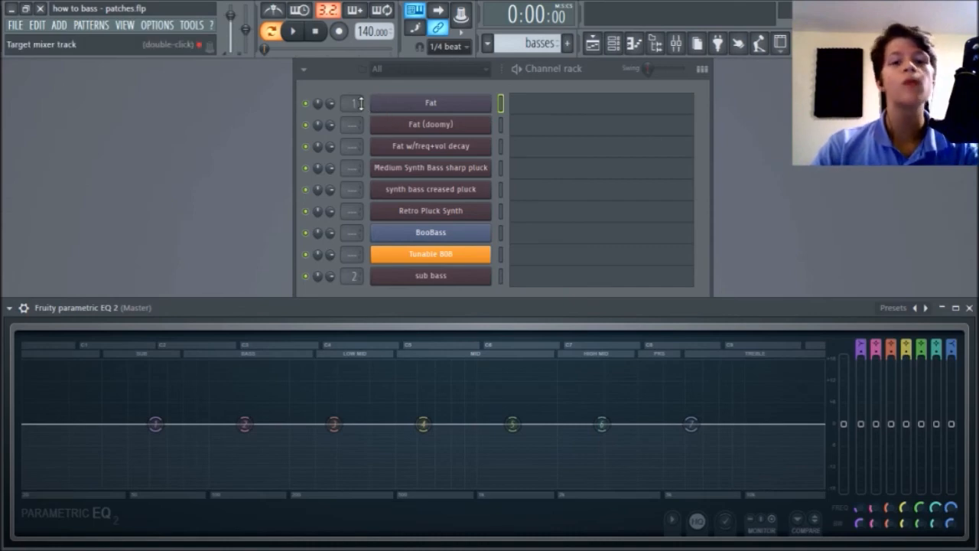
In the bass patches project, route the Fat channel to mixer track 3 and show the mixer maximized.
{"action": "scroll", "coordinate": [353, 103], "scroll_direction": "up", "scroll_amount": 1}
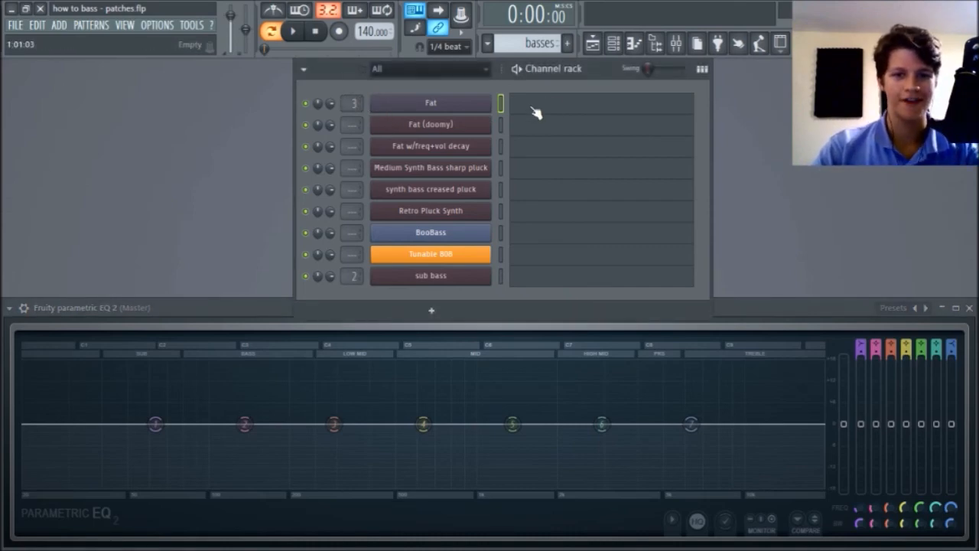
{"action": "left_click", "coordinate": [676, 43]}
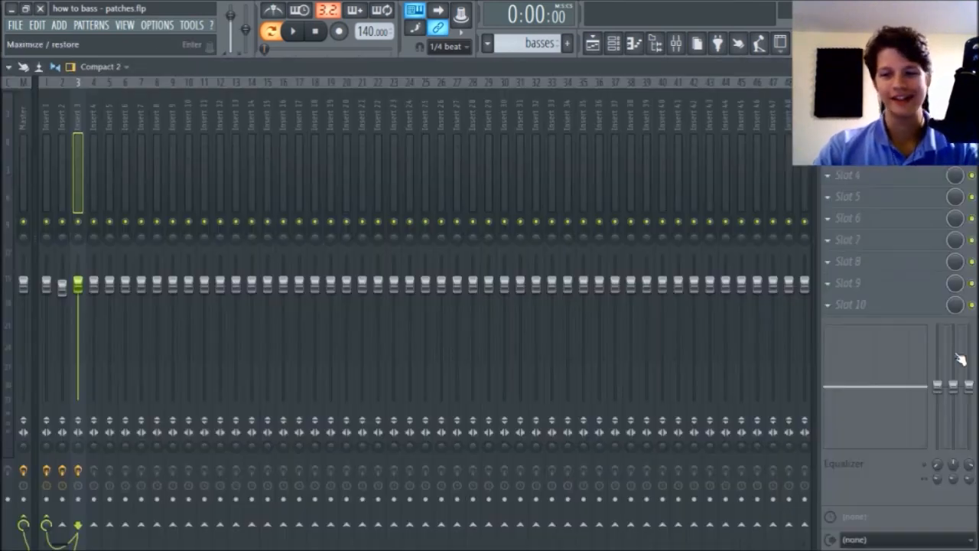
{"action": "left_click", "coordinate": [955, 348]}
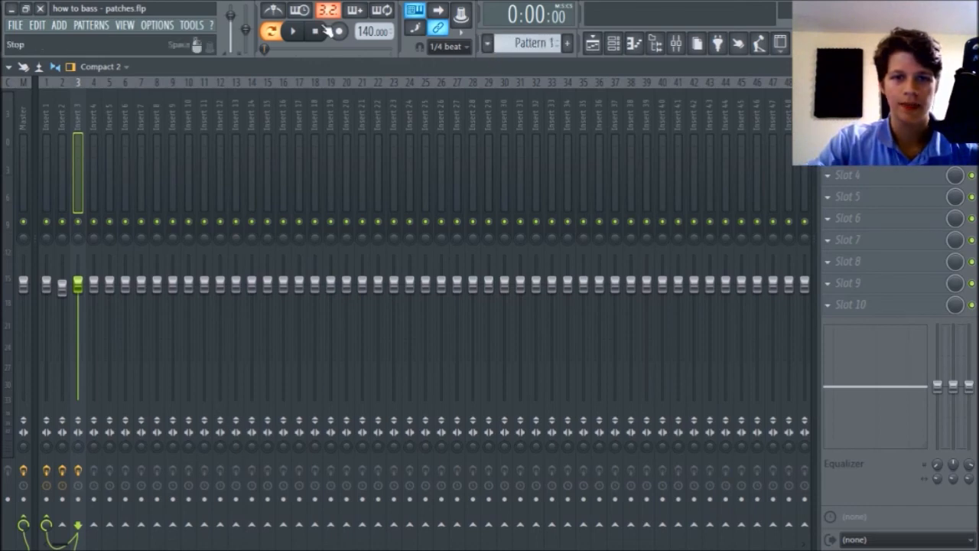
Play Pattern 1 through the mixer and check in the channel rack which channels contain its notes.
{"action": "left_click", "coordinate": [294, 31]}
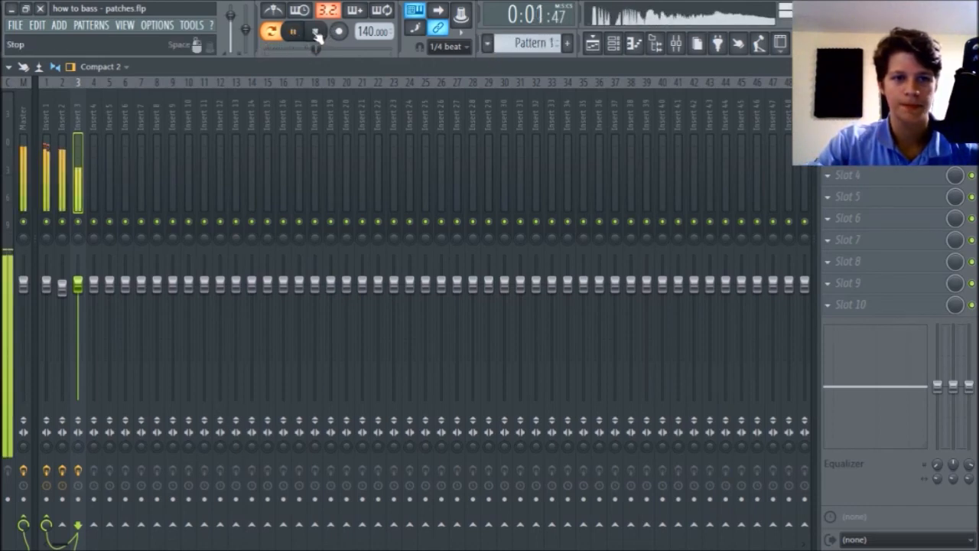
{"action": "left_click", "coordinate": [317, 34]}
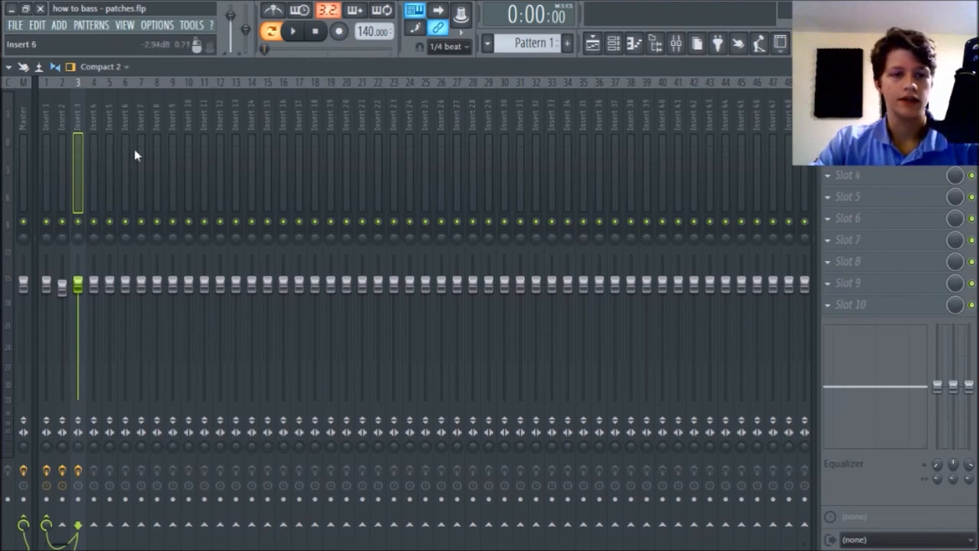
{"action": "left_click", "coordinate": [615, 45]}
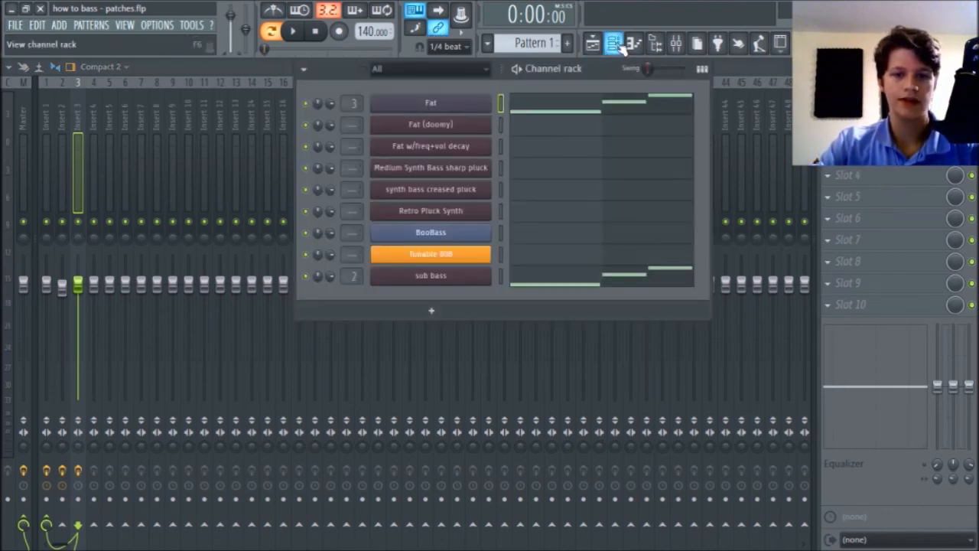
{"action": "left_click", "coordinate": [615, 44]}
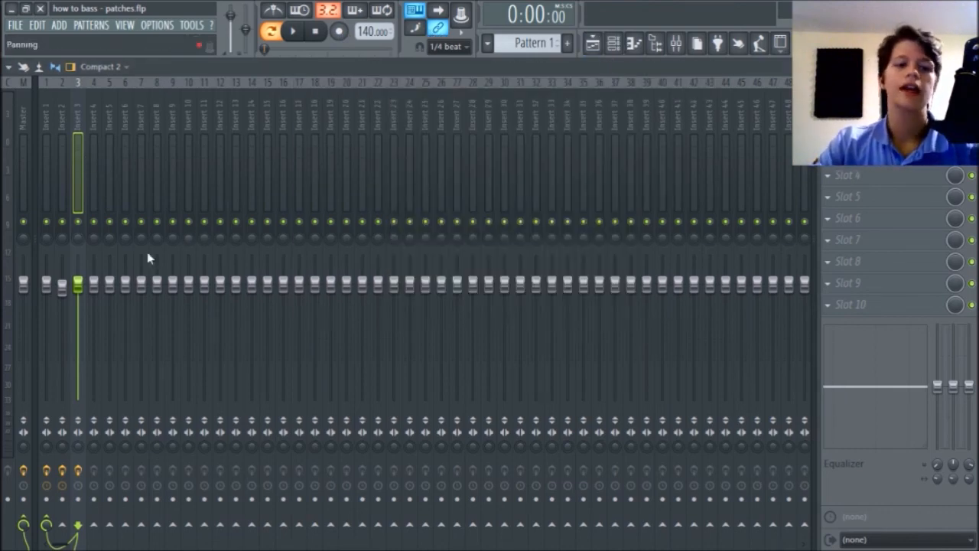
Raise the Insert 2 fader level with the neighbouring tracks and play Pattern 1 to hear the balance.
{"action": "left_click", "coordinate": [66, 303]}
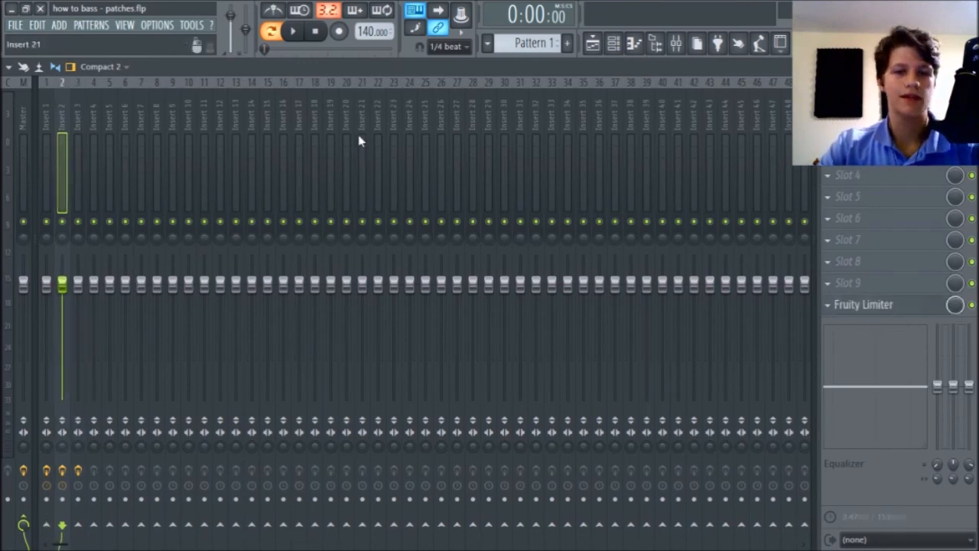
{"action": "left_click", "coordinate": [294, 32]}
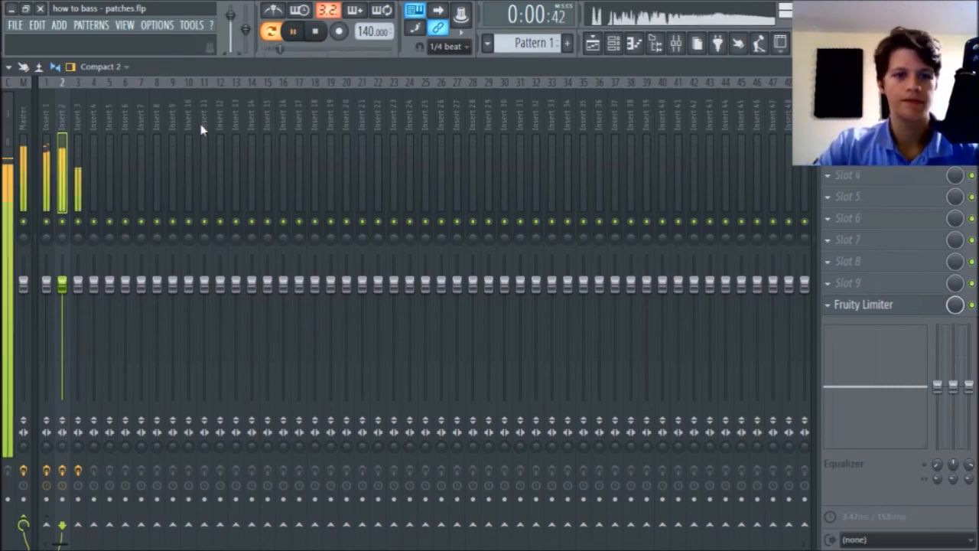
{"action": "mouse_move", "coordinate": [62, 284]}
{"action": "left_mouse_down"}
{"action": "mouse_move", "coordinate": [62, 382]}
{"action": "mouse_move", "coordinate": [62, 254]}
{"action": "mouse_move", "coordinate": [62, 371]}
{"action": "mouse_move", "coordinate": [61, 284]}
{"action": "left_mouse_up"}
{"action": "key", "text": "space"}
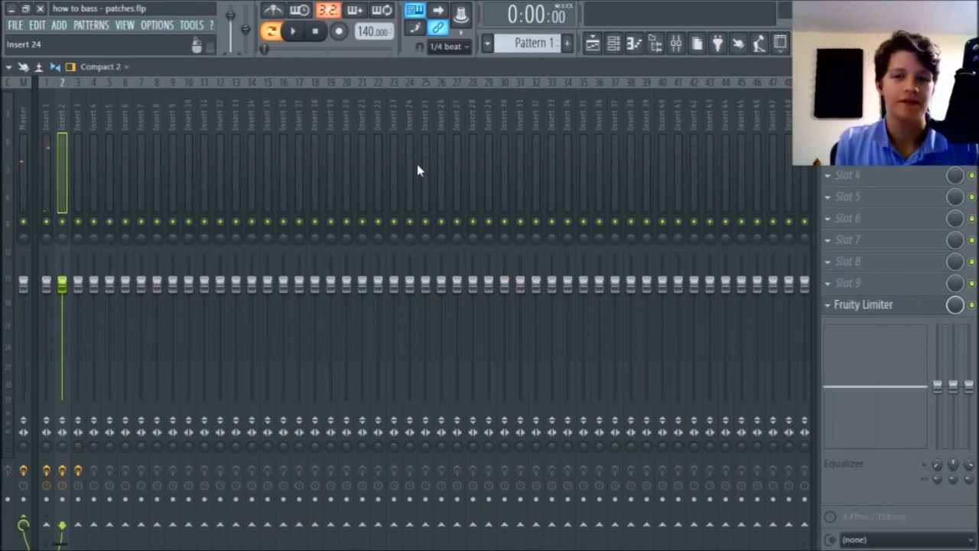
Turn off the typing keyboard's note input and mute Insert 2, keeping Insert 3 selected.
{"action": "left_click", "coordinate": [415, 9]}
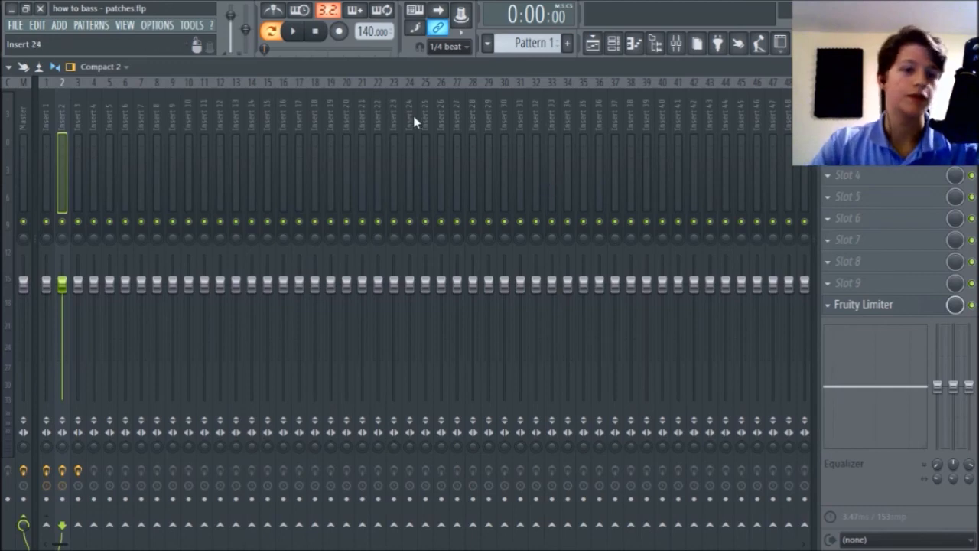
{"action": "left_click", "coordinate": [77, 171]}
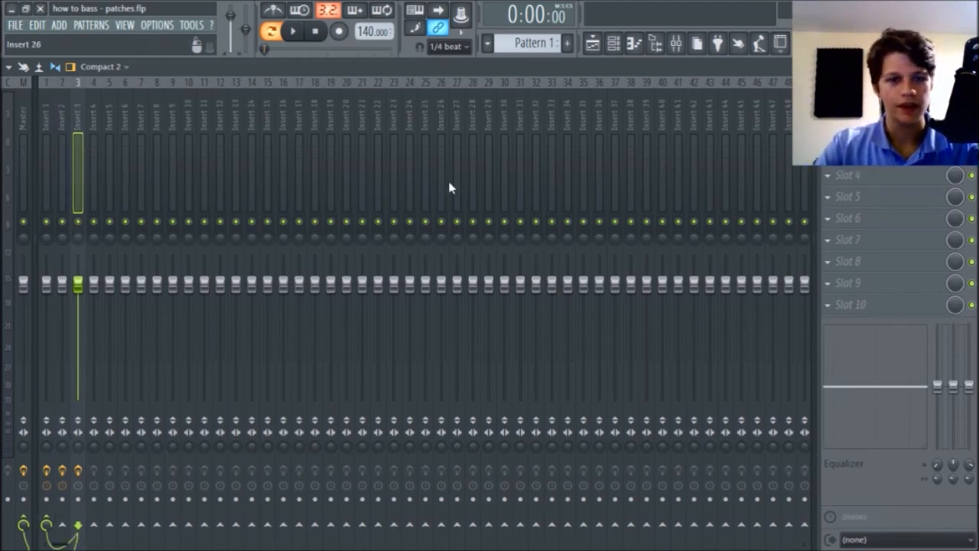
{"action": "left_click", "coordinate": [63, 223]}
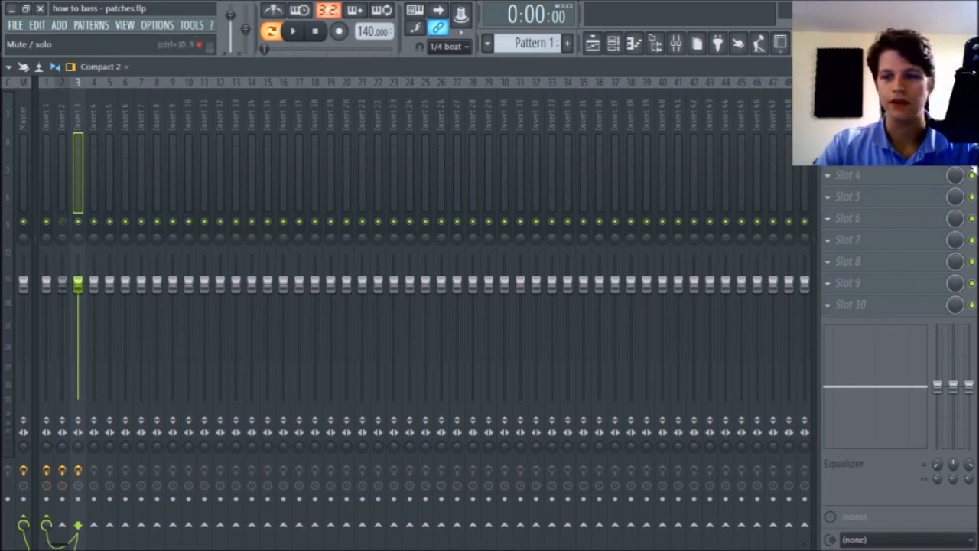
Open Fruity parametric EQ 2 on Insert 3, try shifting band 1 to a higher frequency during playback, and undo it.
{"action": "left_click", "coordinate": [849, 110]}
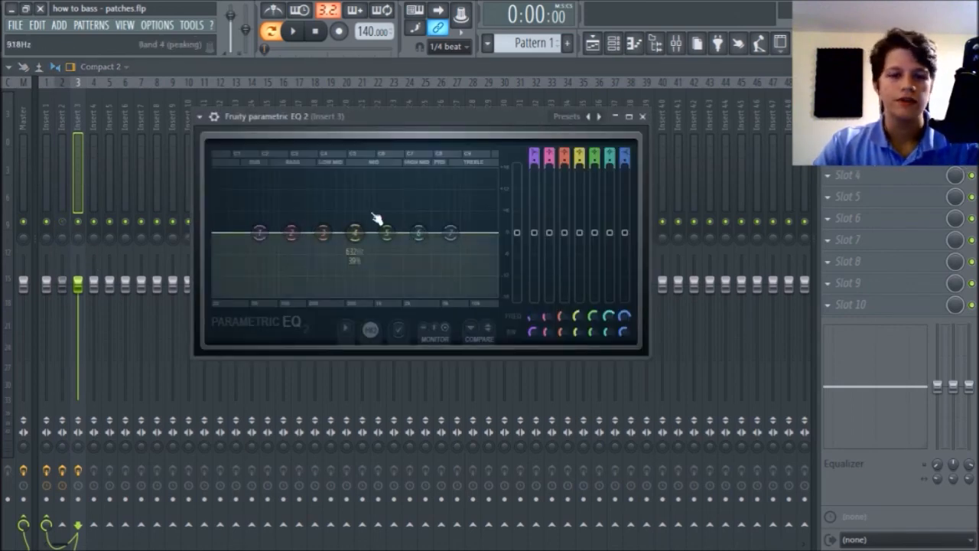
{"action": "key", "text": "space"}
{"action": "mouse_move", "coordinate": [261, 233]}
{"action": "left_mouse_down"}
{"action": "mouse_move", "coordinate": [270, 199]}
{"action": "mouse_move", "coordinate": [272, 270]}
{"action": "mouse_move", "coordinate": [277, 172]}
{"action": "mouse_move", "coordinate": [273, 231]}
{"action": "left_mouse_up"}
{"action": "key", "text": "space"}
{"action": "key", "text": "ctrl+z"}
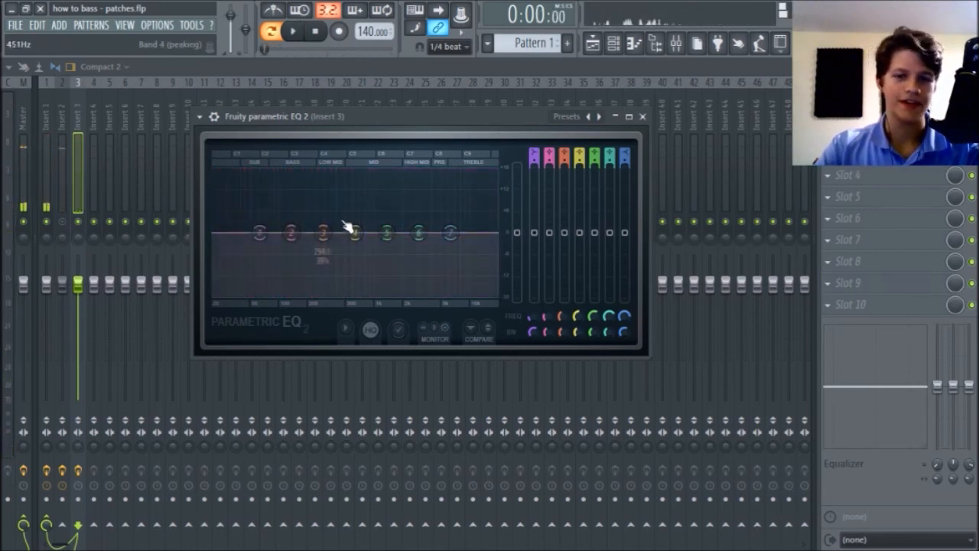